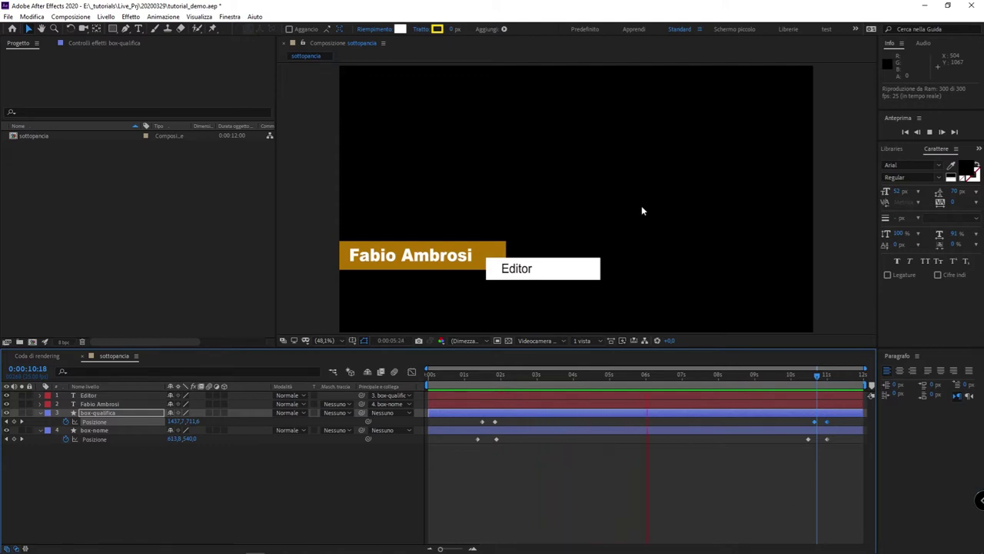
- Play the lower third from around 10 seconds, then scroll down to the After Effects lesson list
left_click_drag(471, 382, 805, 400)
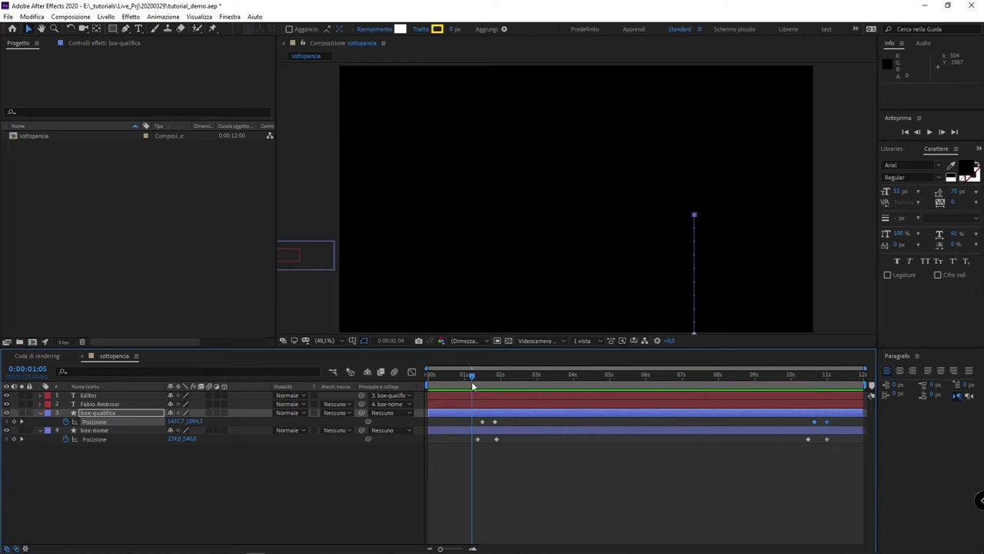
key("space")
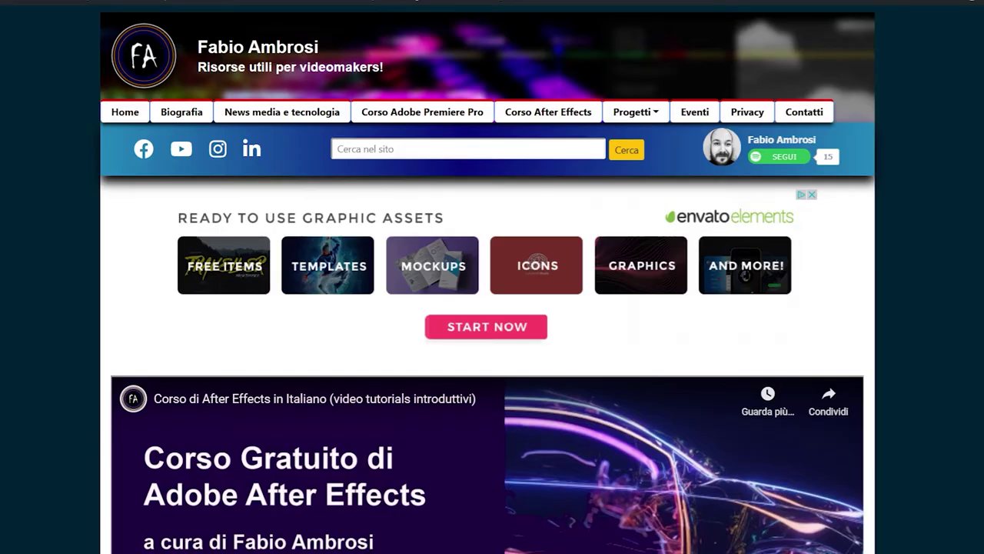
scroll(45, 72, "down", 4)
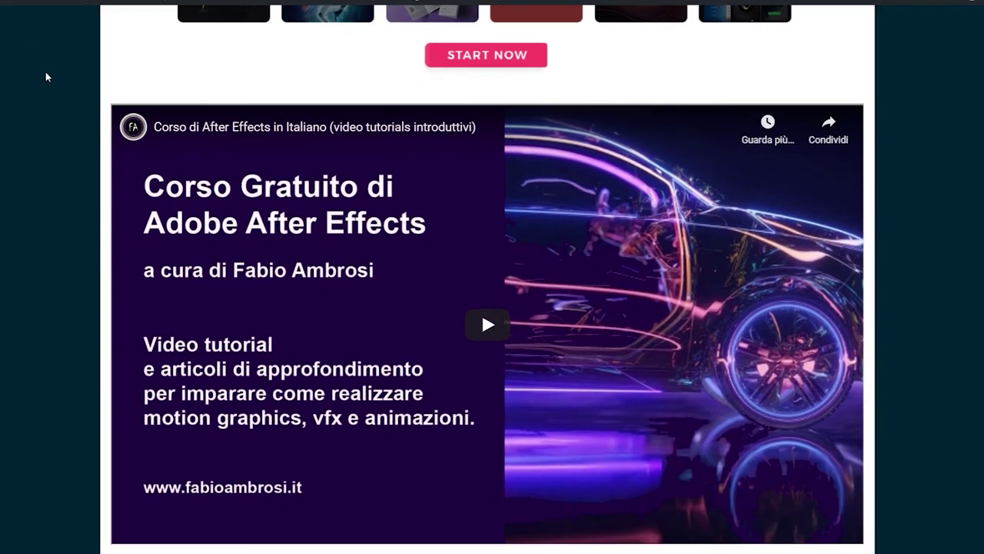
scroll(351, 215, "down", 5)
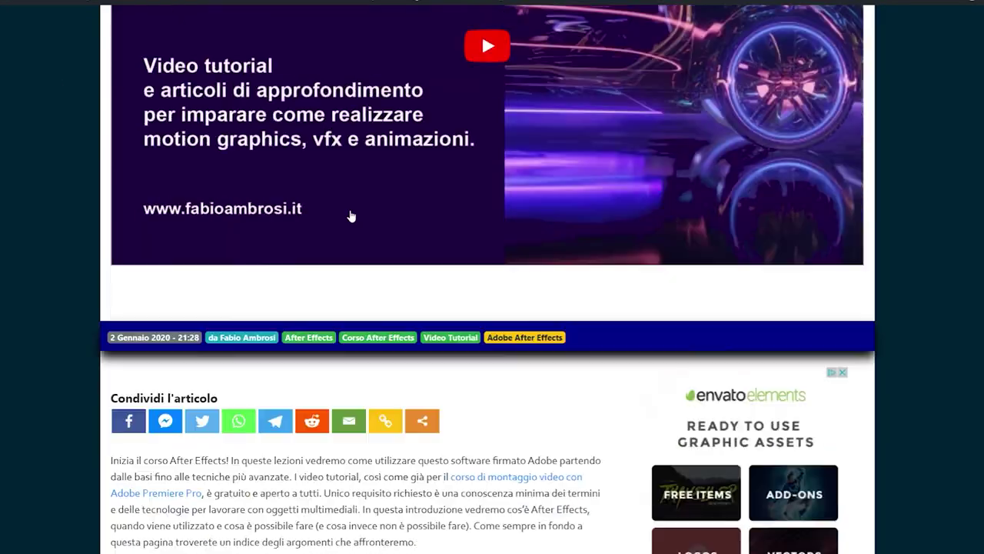
scroll(351, 215, "down", 5)
scroll(352, 215, "down", 5)
scroll(352, 215, "down", 5)
scroll(351, 215, "down", 5)
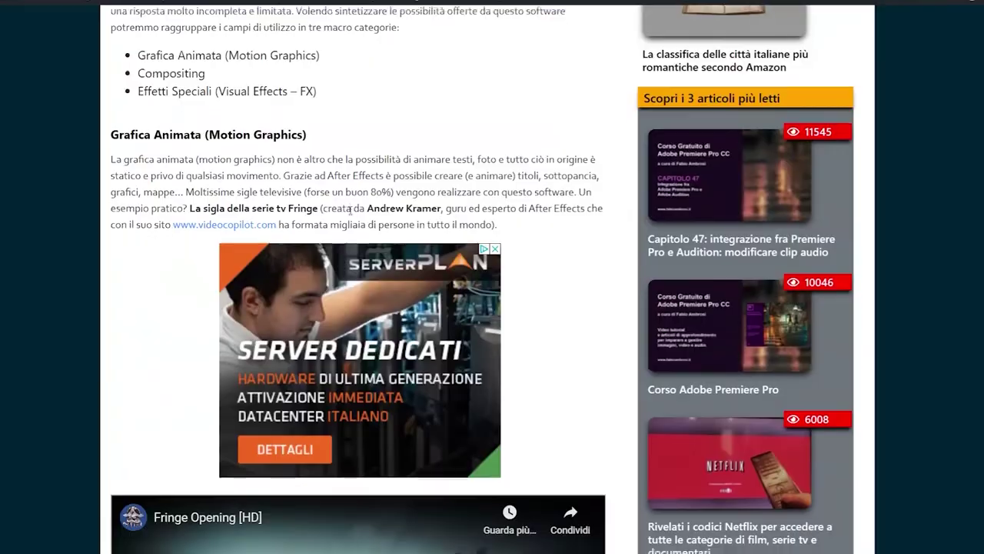
scroll(351, 215, "down", 5)
scroll(350, 210, "down", 5)
scroll(349, 210, "down", 5)
scroll(346, 208, "down", 3)
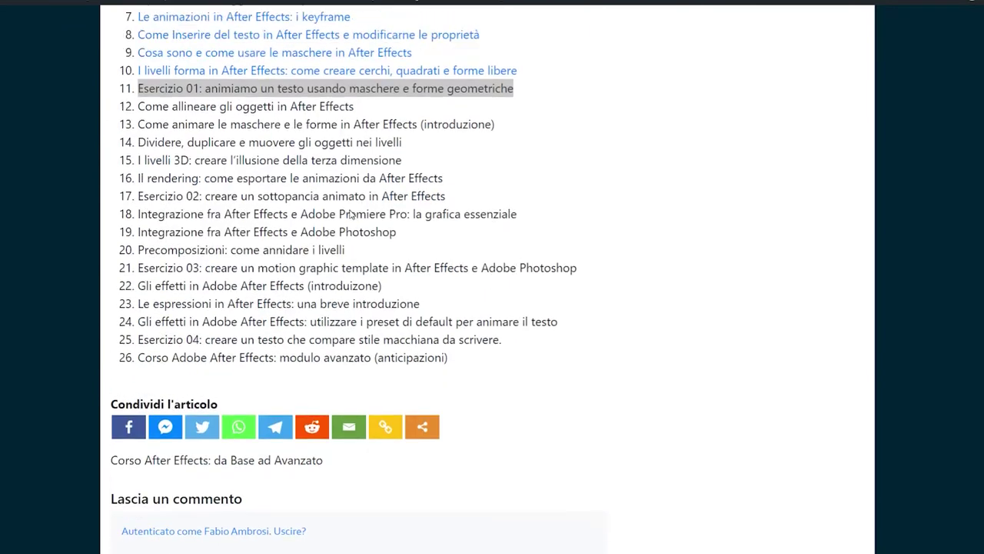
scroll(340, 203, "up", 2)
- Select the lesson list text, then scroll back up and down the course page
left_click_drag(143, 77, 593, 528)
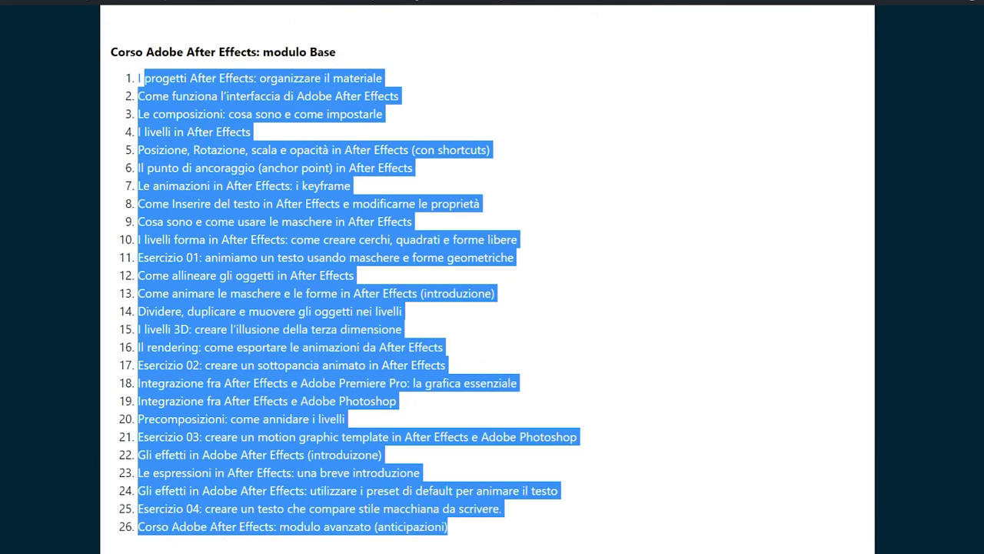
scroll(492, 308, "up", 10)
scroll(627, 109, "up", 5)
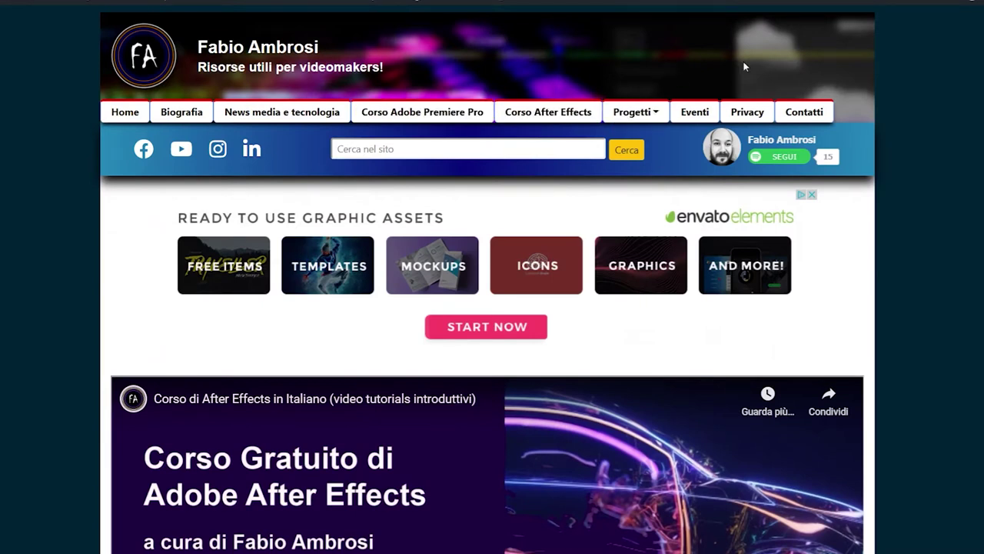
scroll(492, 307, "down", 1)
scroll(492, 307, "down", 4)
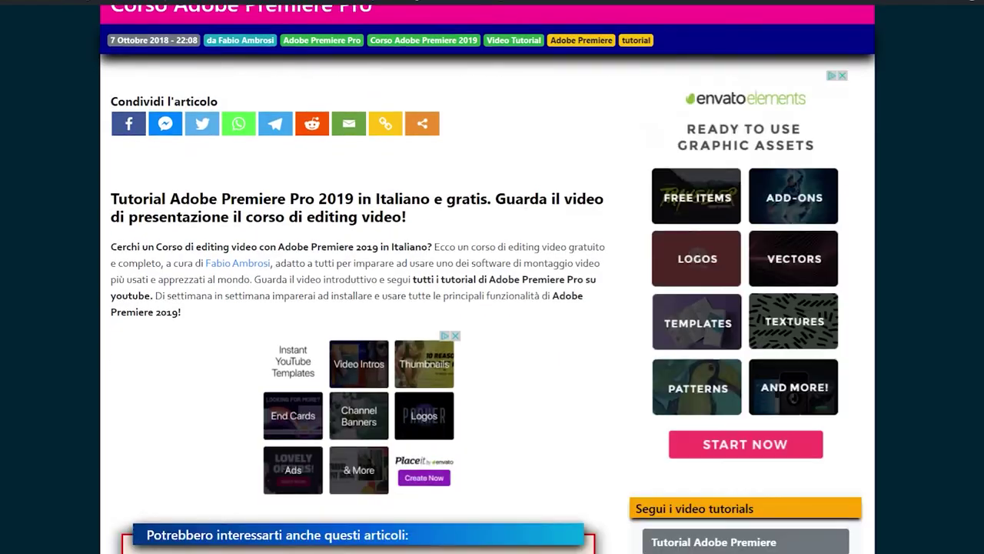
scroll(492, 307, "down", 6)
scroll(492, 307, "down", 6)
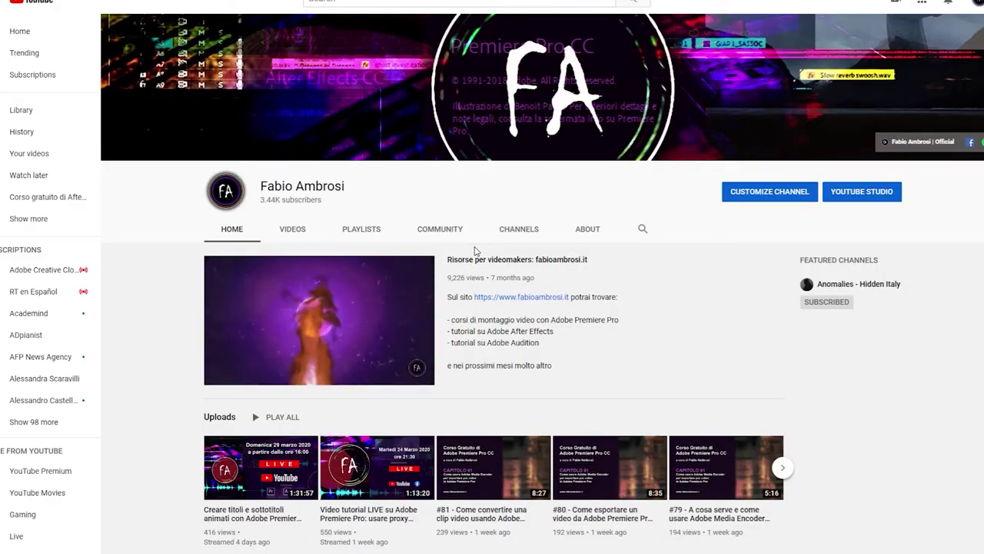
- Browse the channel's Videos grid, then switch to its Playlists tab
left_click(295, 229)
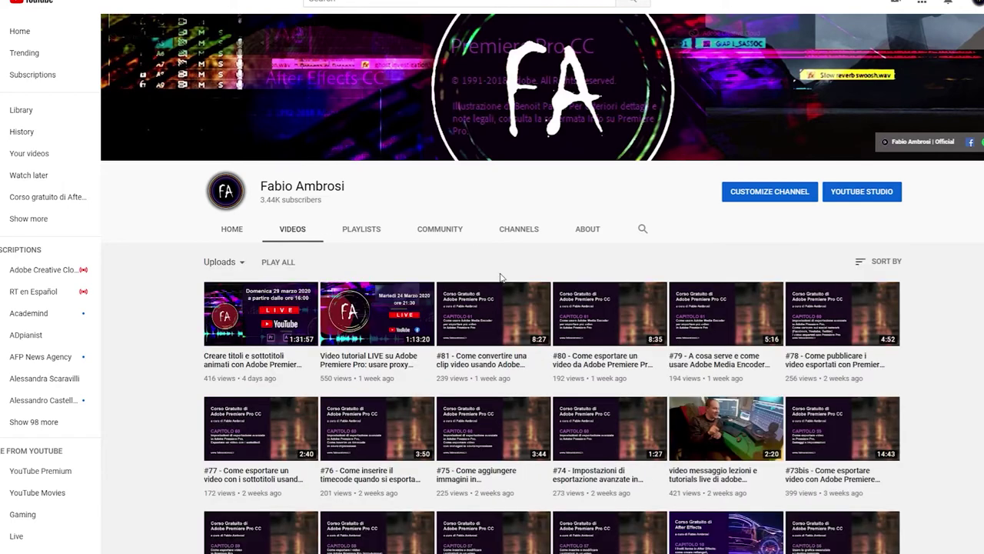
scroll(500, 278, "down", 3)
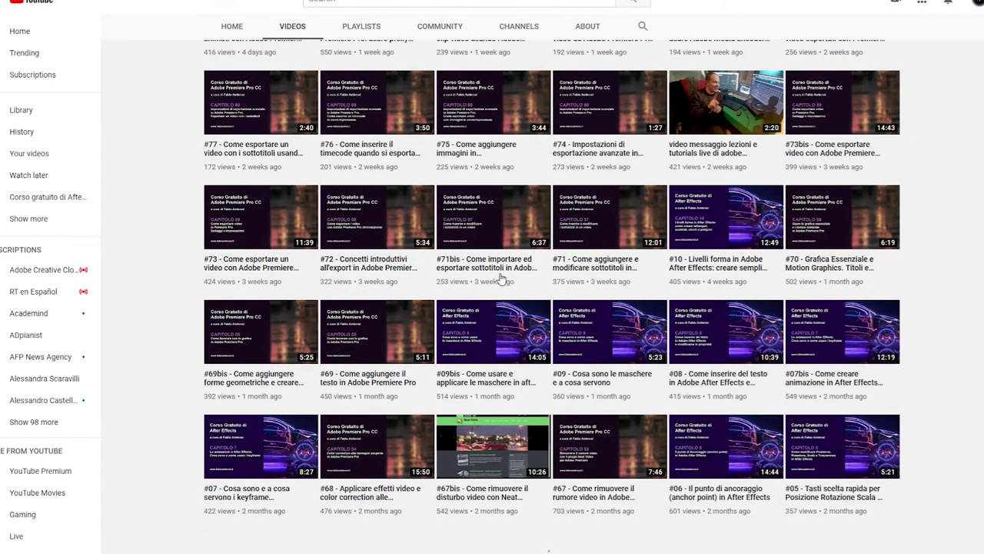
scroll(492, 269, "up", 3)
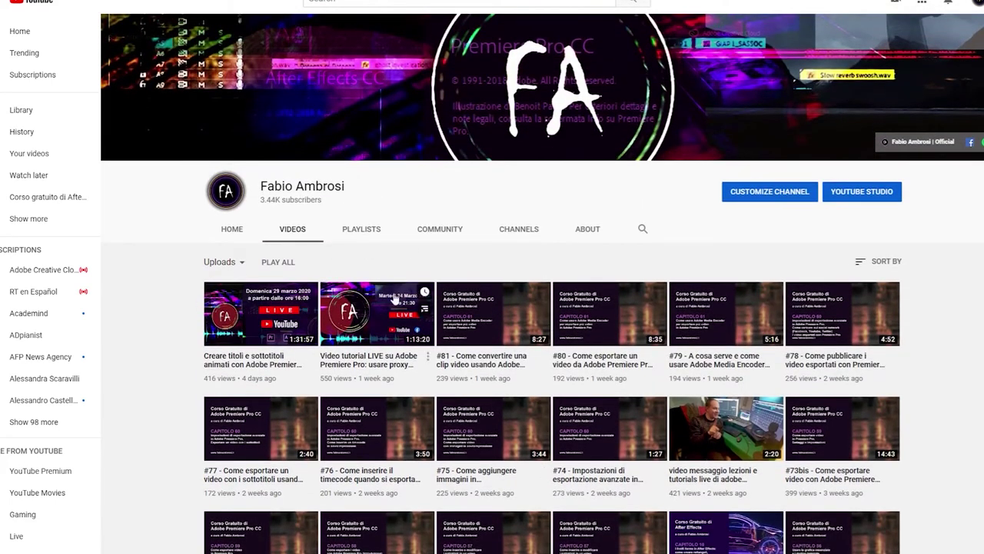
left_click(370, 231)
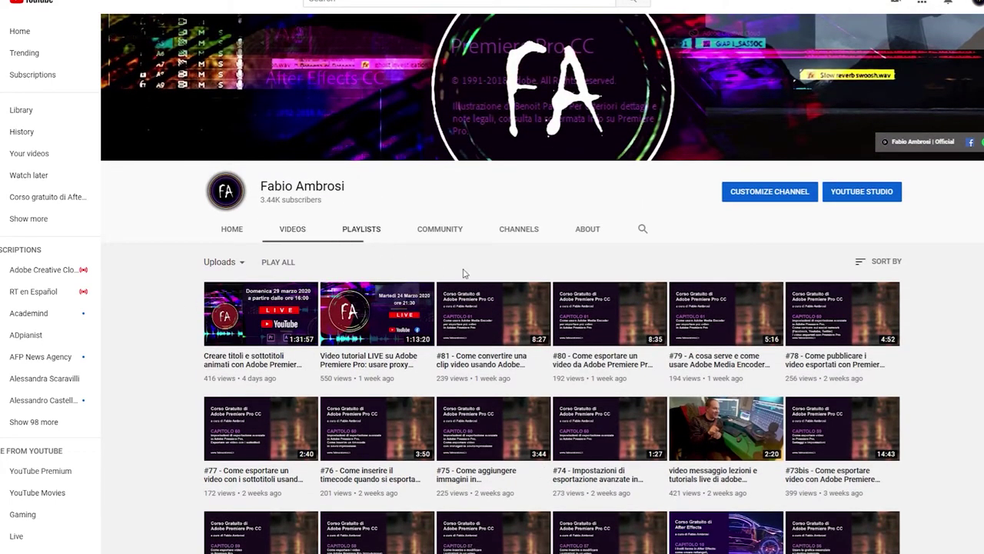
scroll(476, 273, "down", 2)
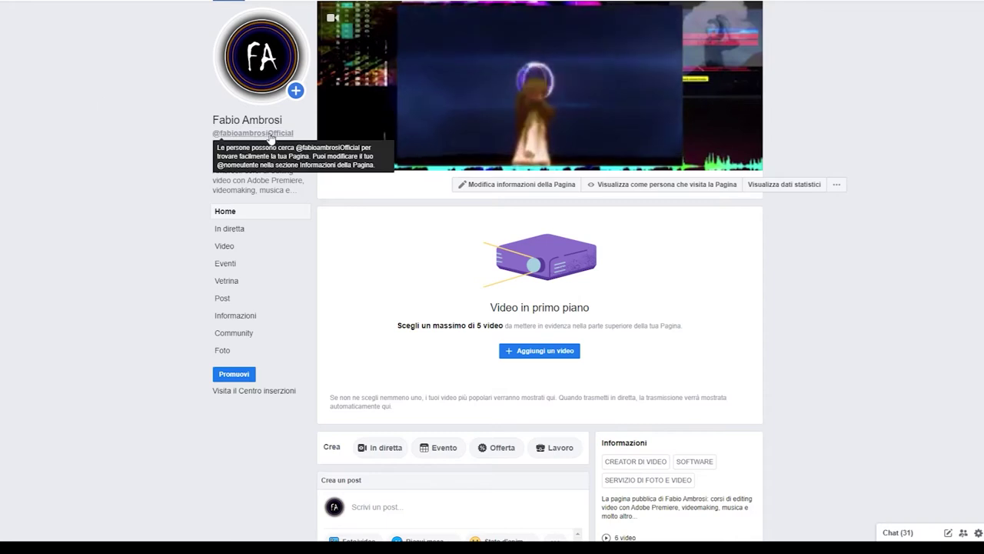
left_click_drag(283, 121, 213, 120)
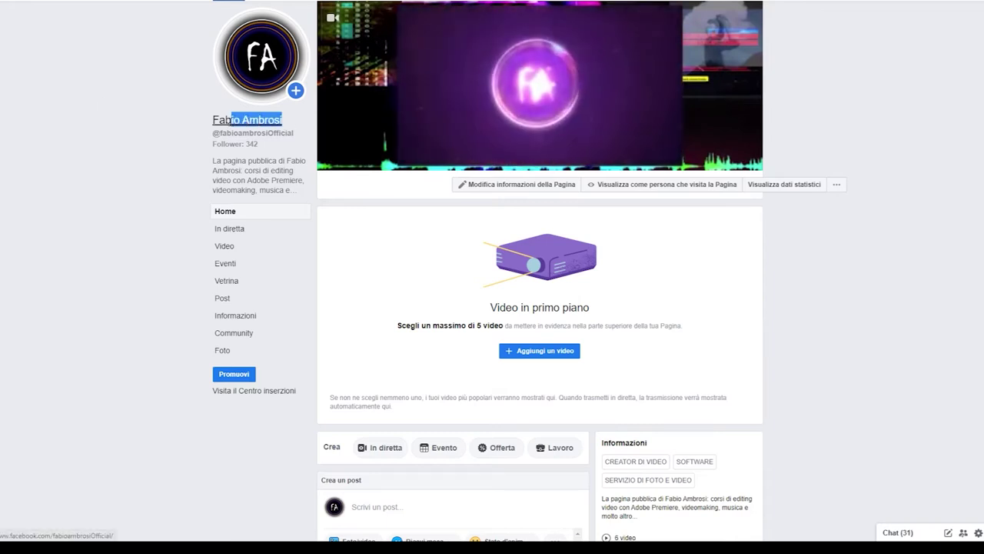
left_click(161, 118)
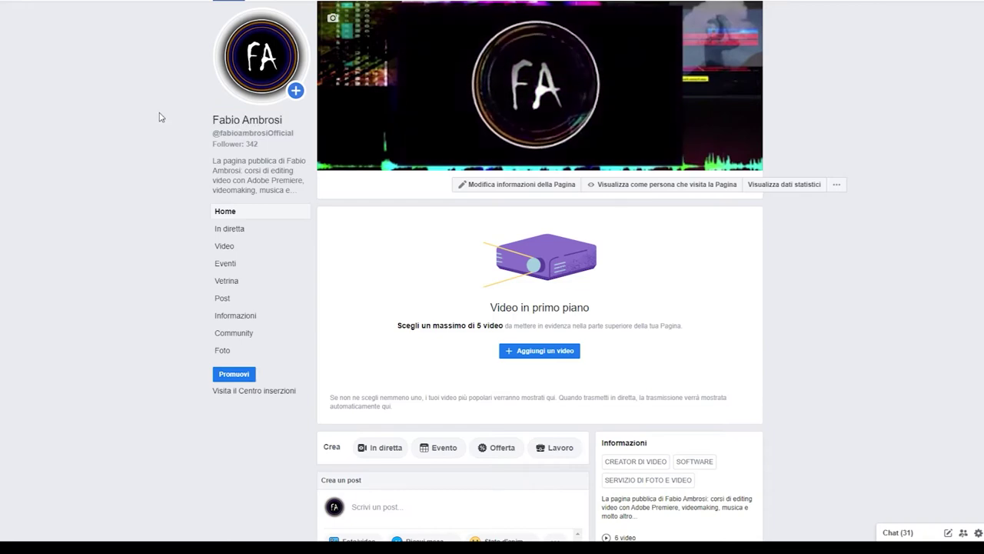
scroll(159, 117, "down", 5)
scroll(156, 117, "down", 4)
scroll(157, 117, "down", 3)
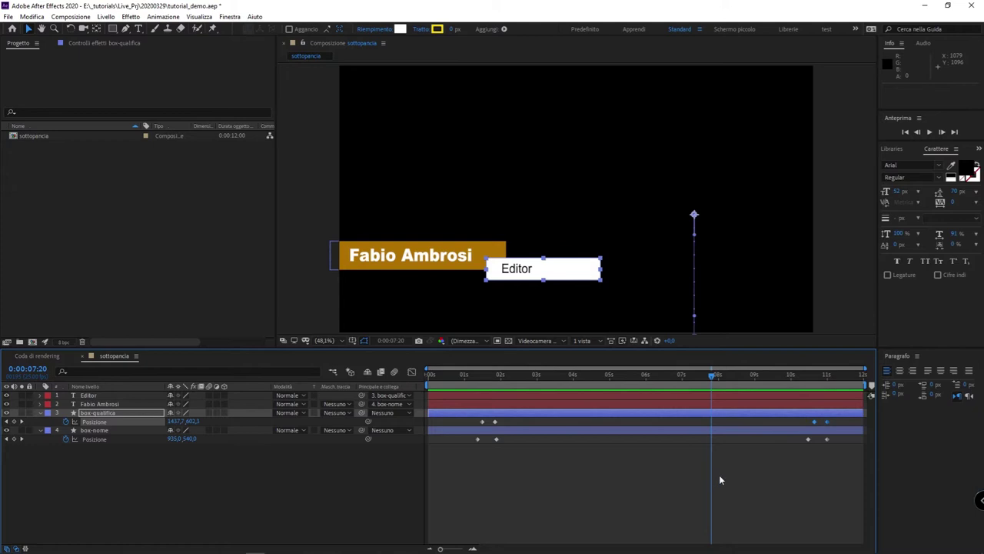
- Delete the closing Position keyframes of box-nome and box-qualifica, then scrub to check the animation
left_click_drag(720, 474, 865, 402)
left_click(771, 468)
mouse_move(795, 435)
left_mouse_down()
mouse_move(830, 447)
mouse_move(799, 415)
left_mouse_up()
key("Delete")
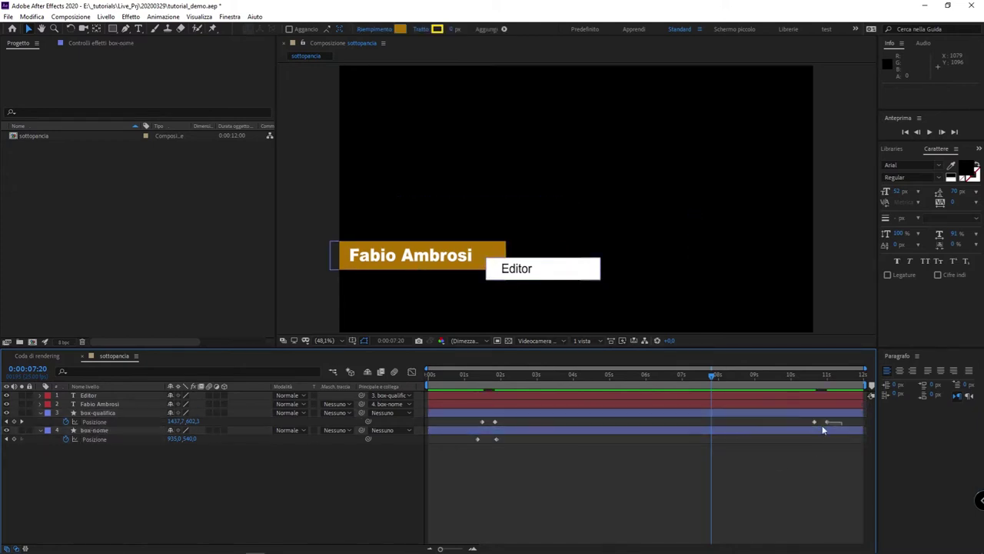
key("Delete")
left_click(803, 376)
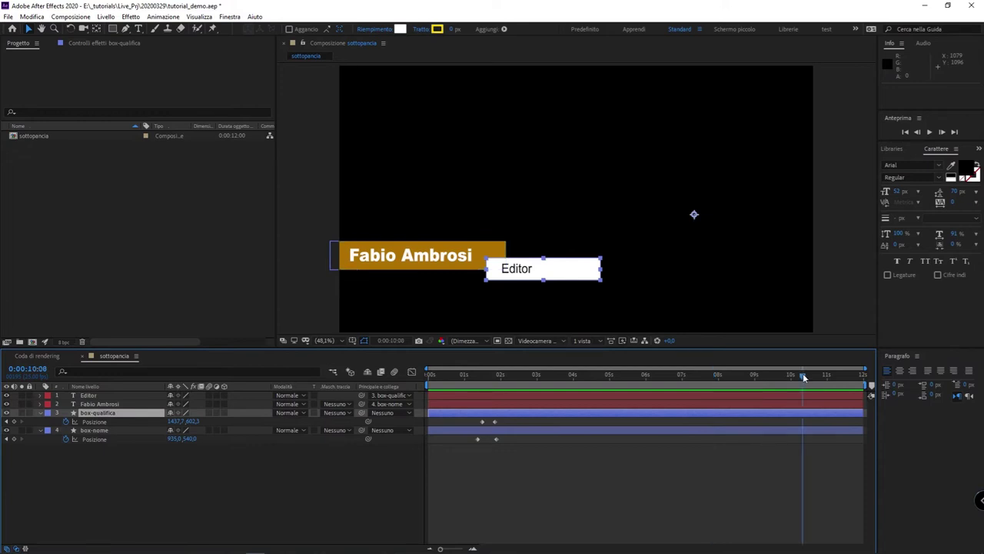
mouse_move(803, 376)
left_mouse_down()
mouse_move(567, 371)
mouse_move(792, 376)
mouse_move(777, 377)
left_mouse_up()
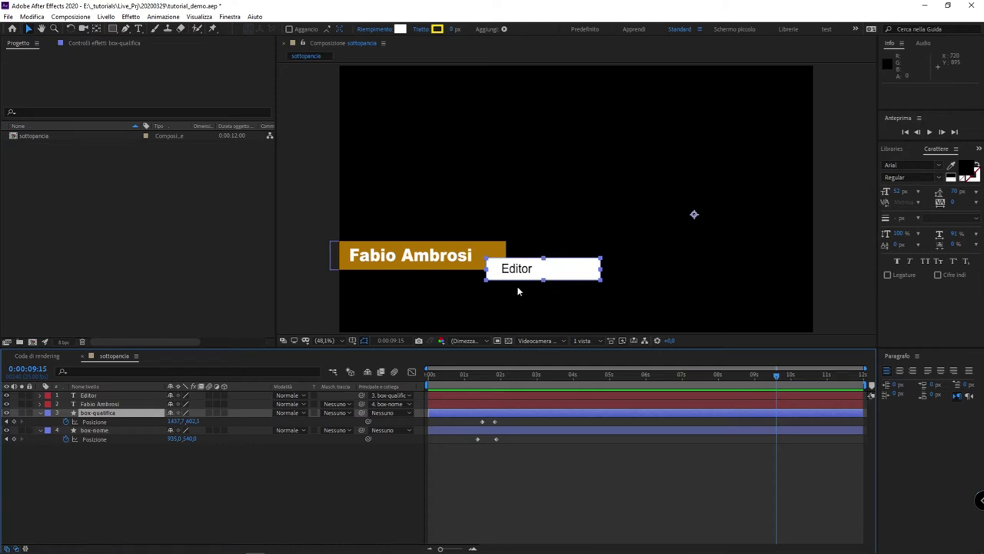
- Select the box-qualifica layer and pick the Rectangle Tool
left_click(96, 431)
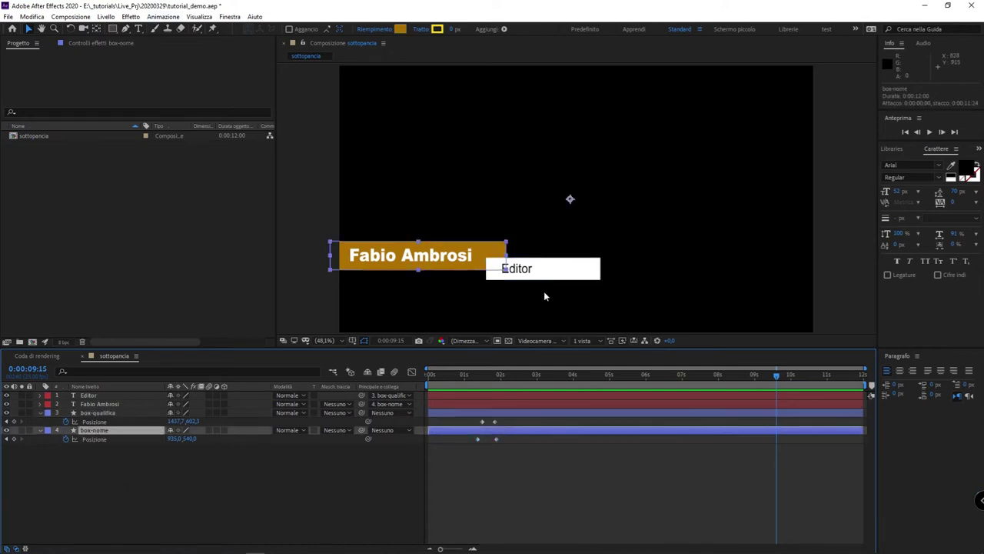
left_click(496, 268)
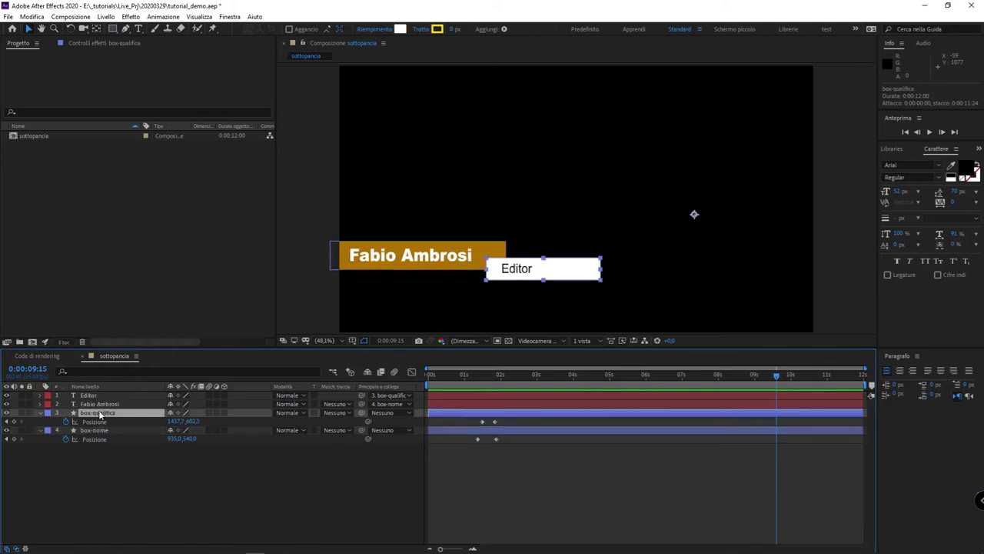
left_click(113, 29)
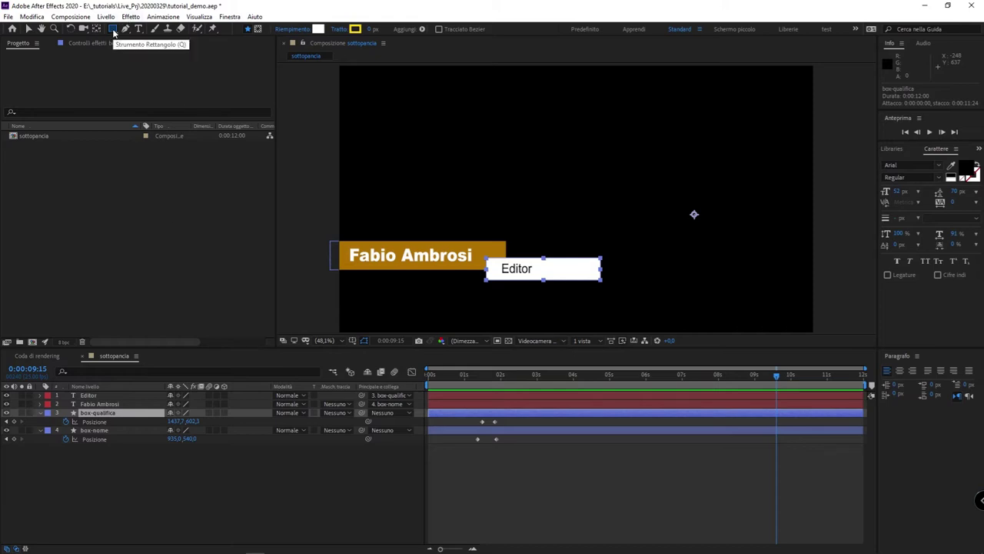
- Undo the stray rectangle shape, enable Tool Creates Mask, and draw a rectangle mask around the Editor box
left_click_drag(642, 247, 574, 66)
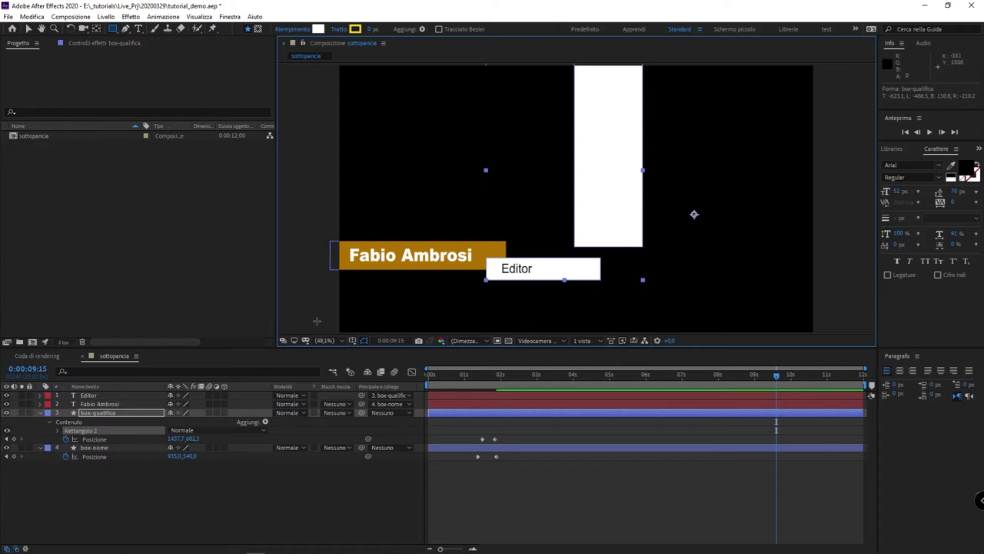
key("ctrl+z")
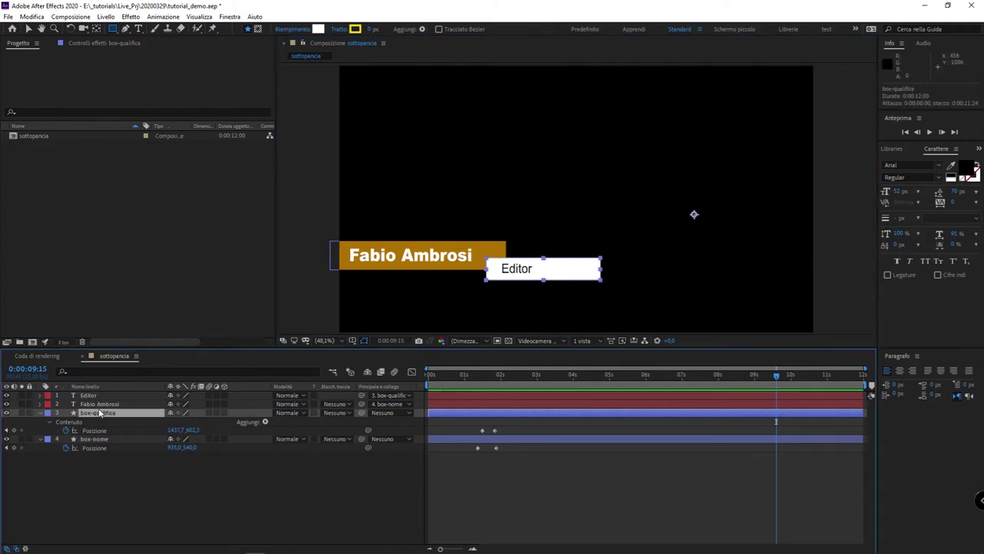
left_click(113, 29)
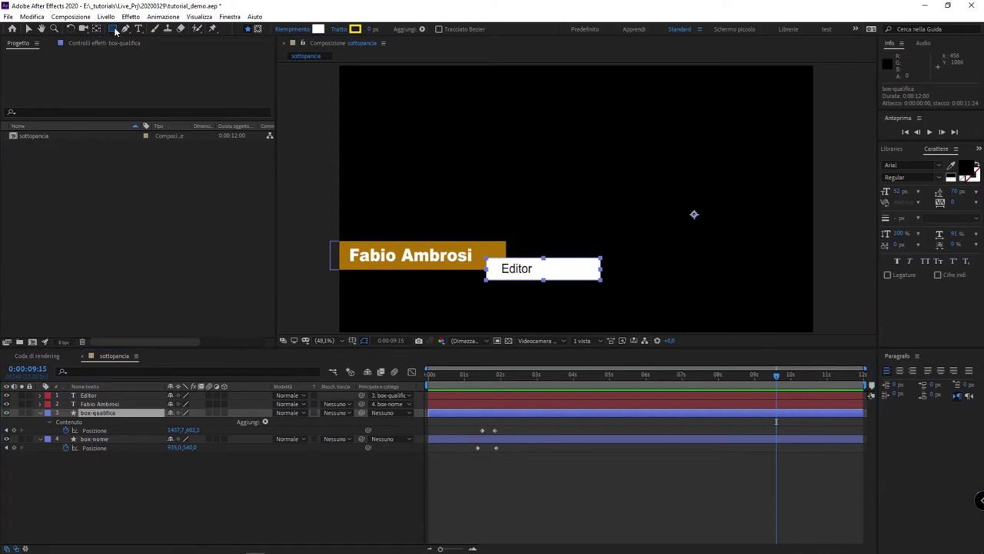
left_click(258, 29)
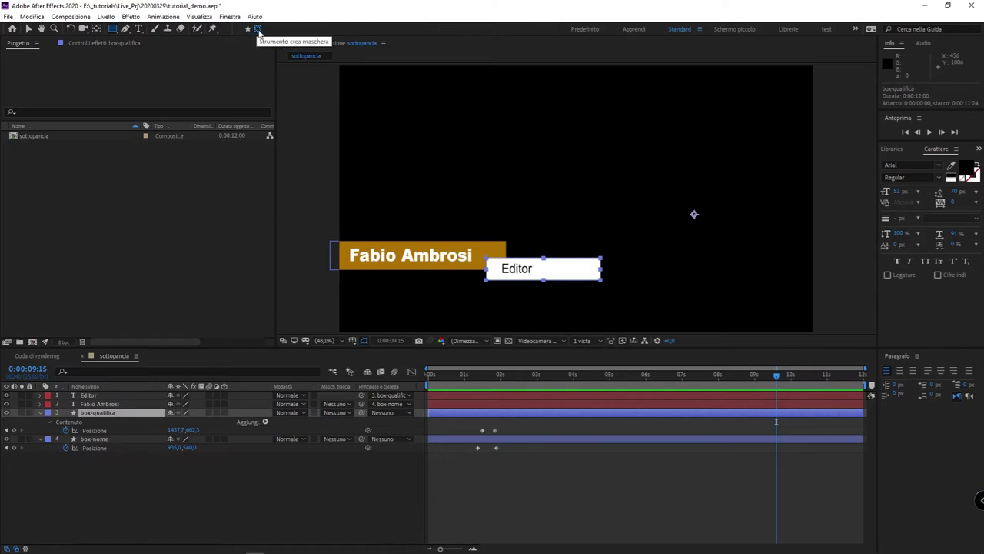
mouse_move(625, 239)
left_mouse_down()
mouse_move(461, 313)
mouse_move(455, 296)
left_mouse_up()
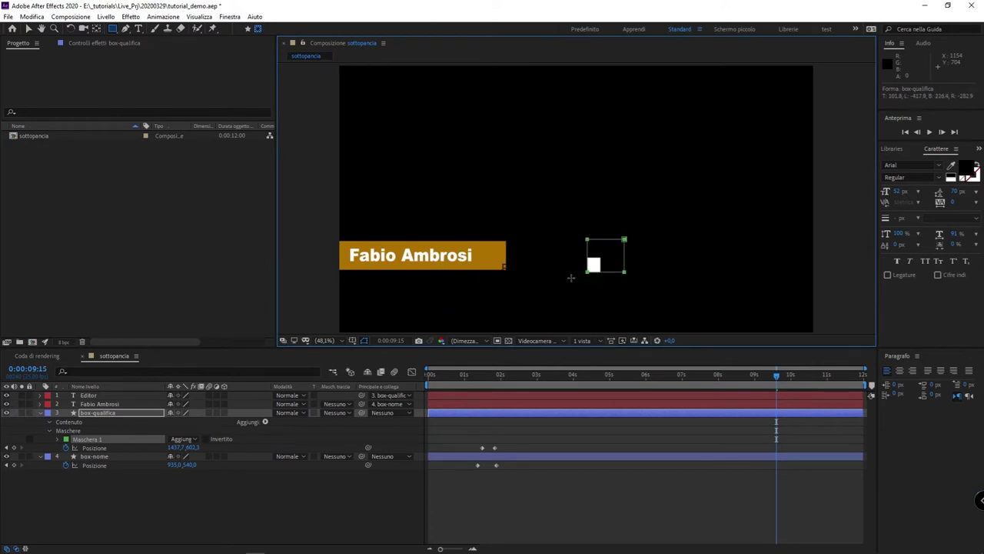
mouse_move(466, 295)
left_mouse_down()
mouse_move(609, 287)
mouse_move(506, 309)
mouse_move(591, 305)
mouse_move(467, 311)
mouse_move(495, 306)
left_mouse_up()
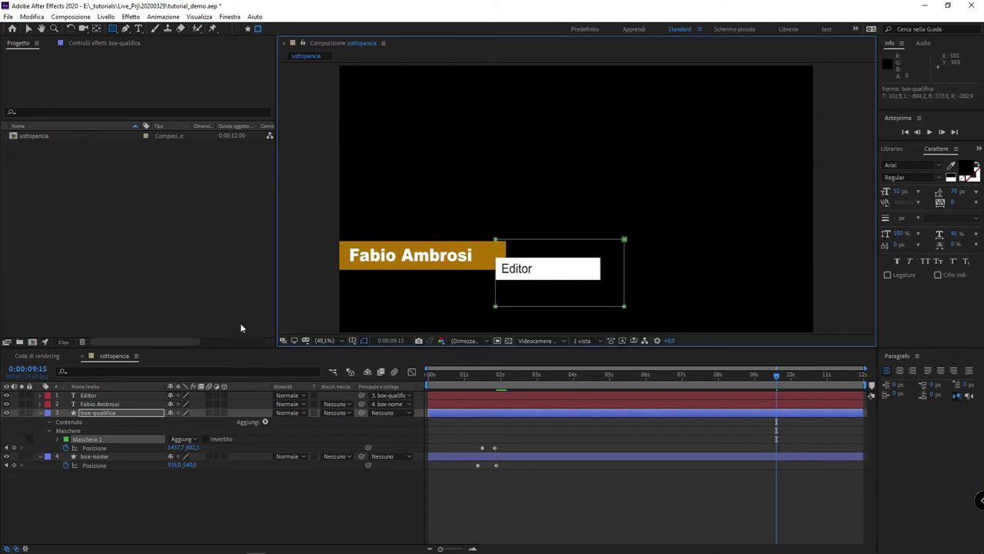
- Expand box-qualifica, select Maschera 1 and tick Invertito to hide the Editor box
mouse_move(82, 414)
left_mouse_down()
mouse_move(109, 414)
mouse_move(76, 415)
left_mouse_up()
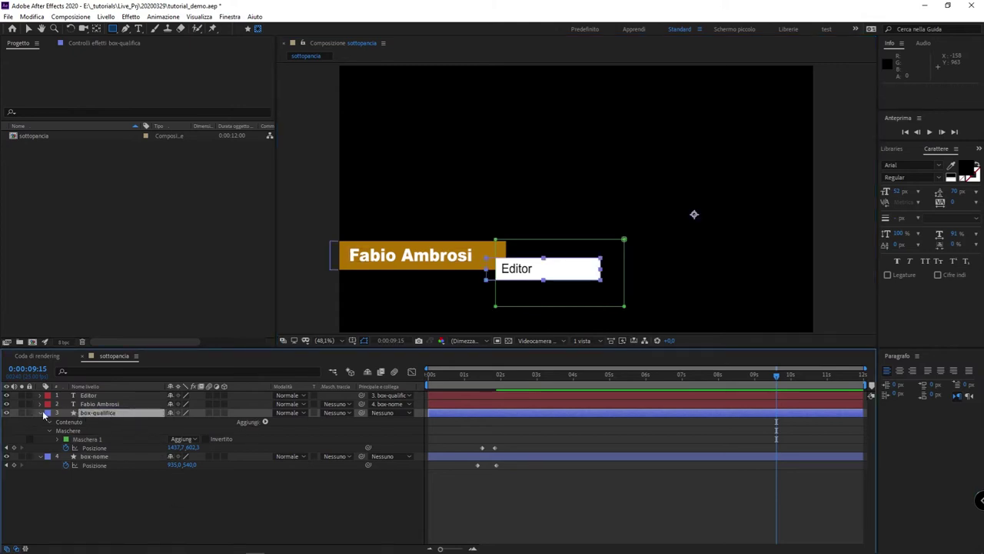
left_click(40, 412)
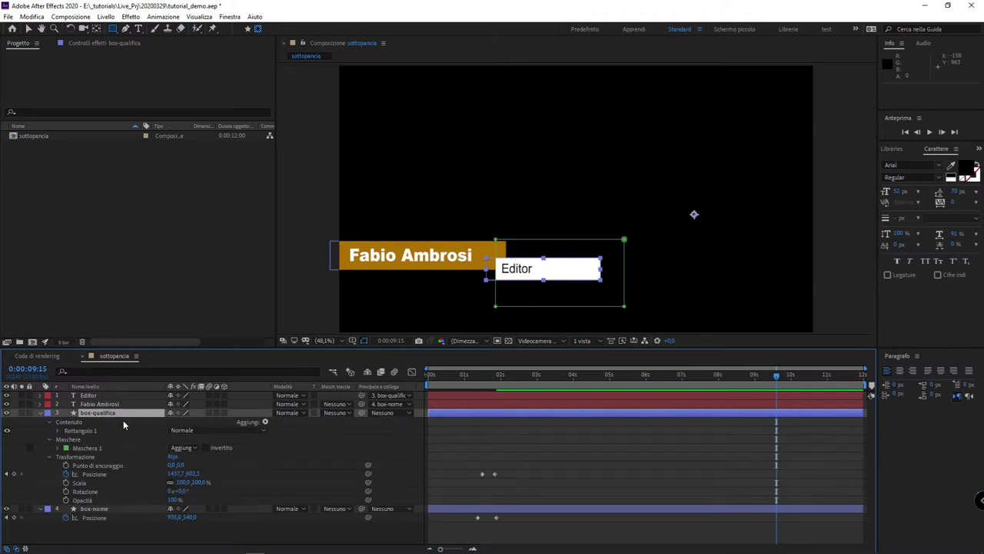
left_click(90, 449)
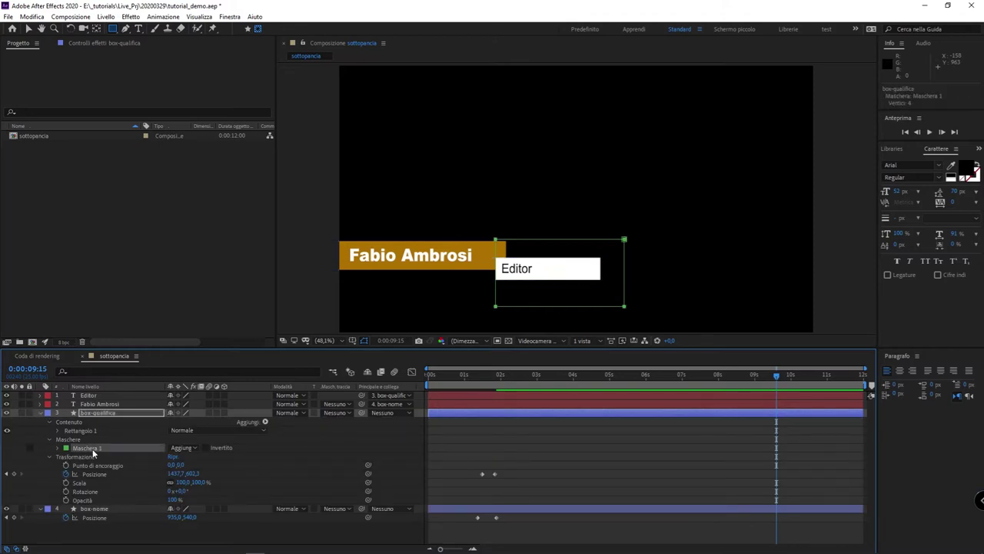
left_click(206, 447)
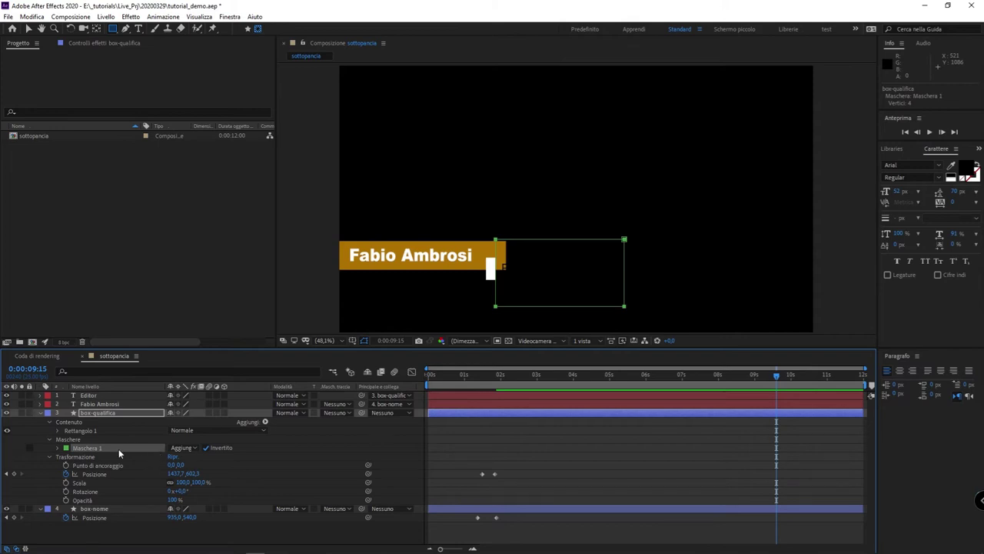
- Set the Editor text fill colour to red, ff0000, in the Character panel
left_click(84, 395)
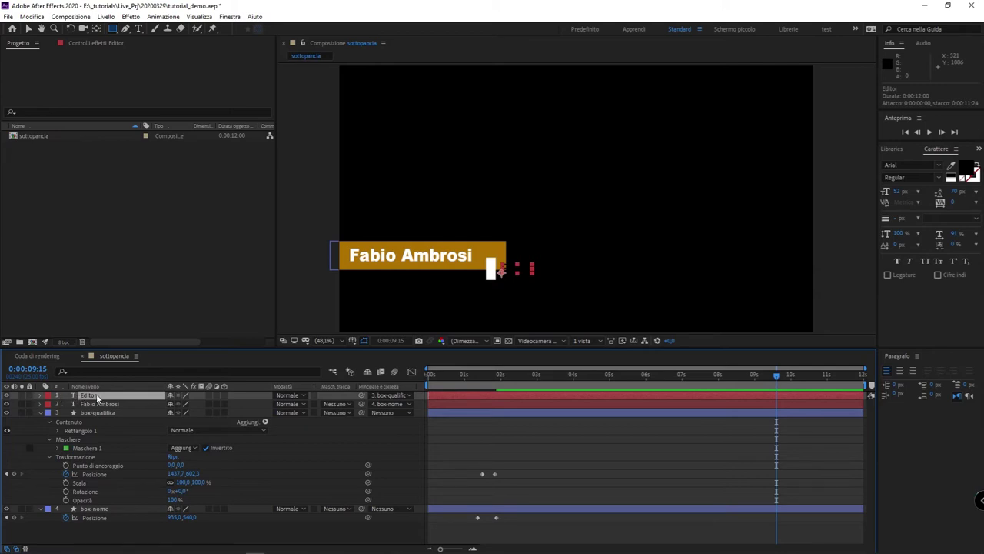
key("ctrl+t")
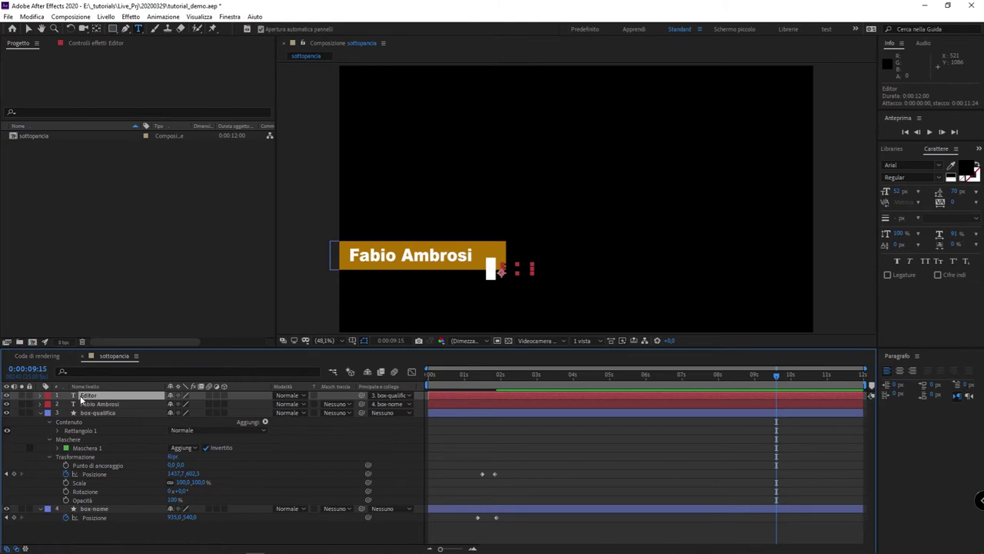
key("Return")
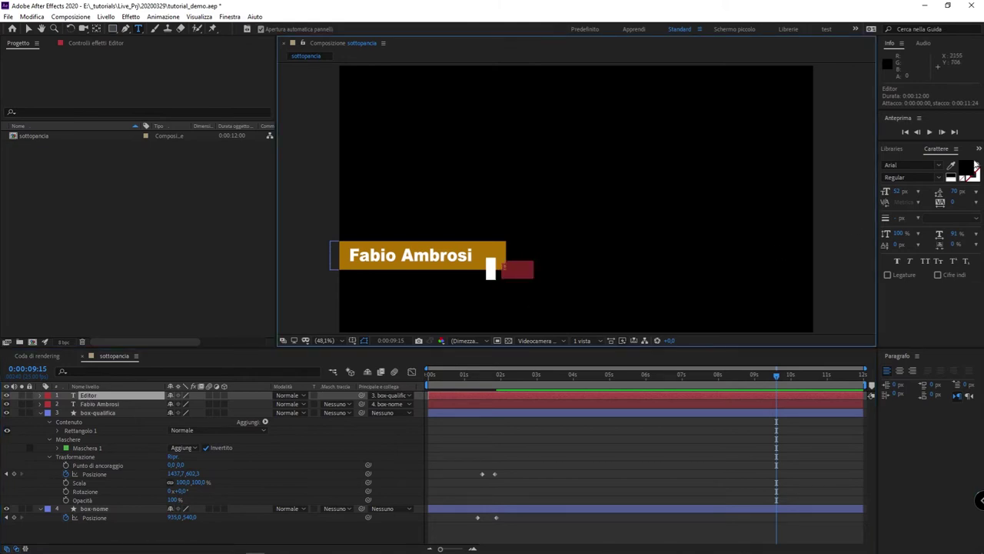
left_click(970, 168)
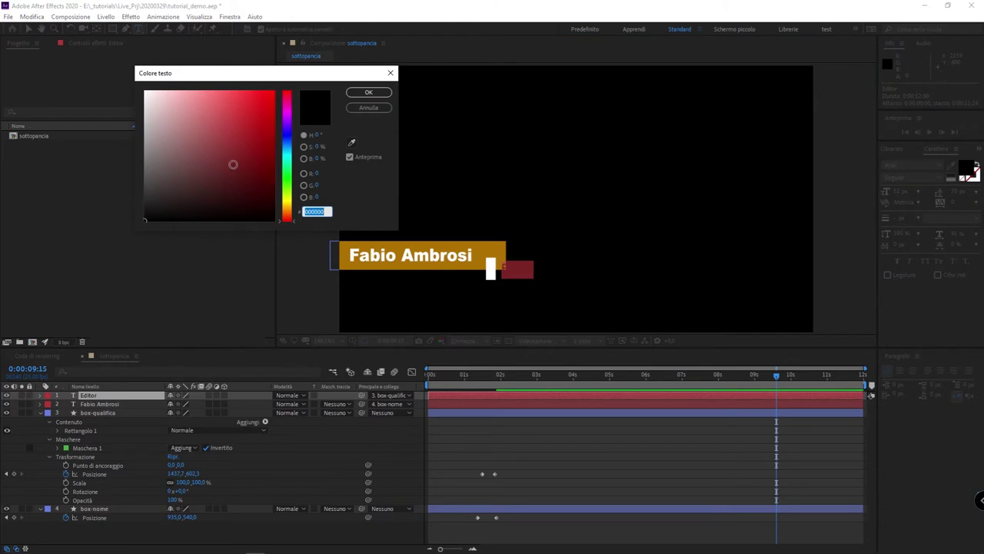
type("ff0000")
left_click(367, 93)
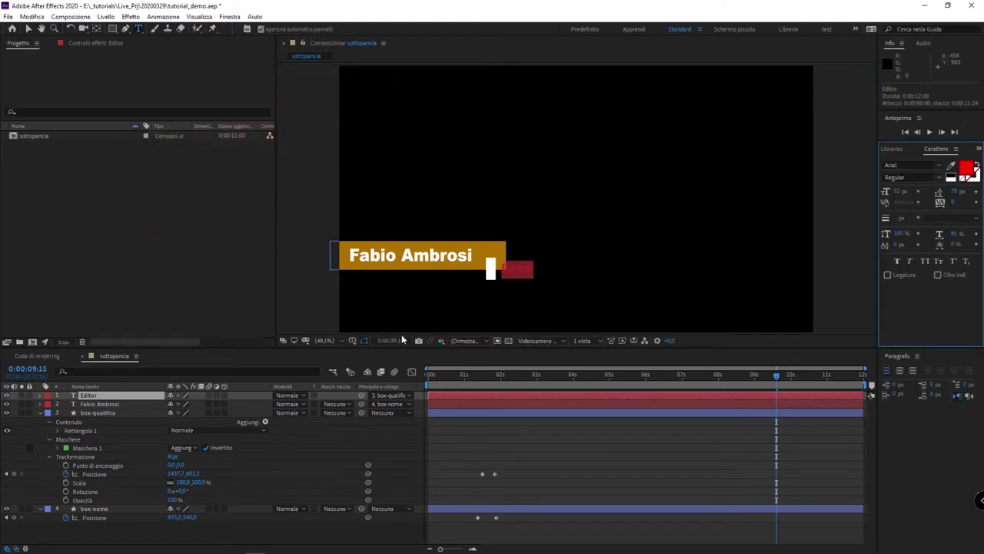
left_click(86, 447)
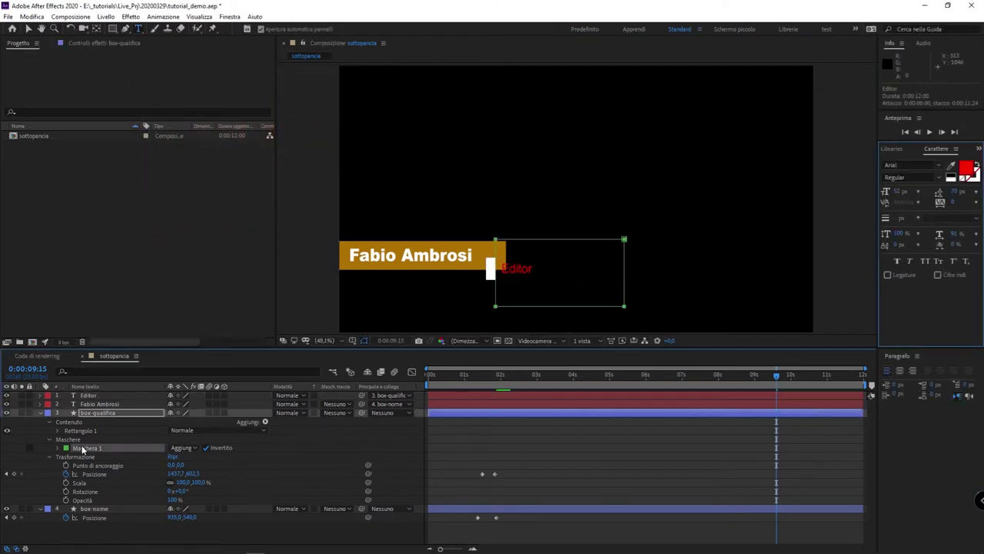
left_click(100, 413)
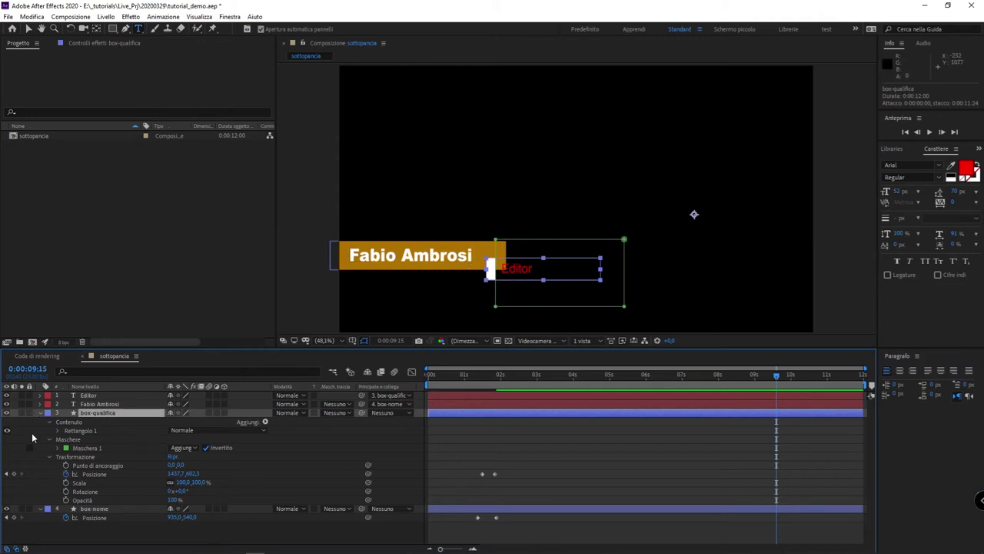
- Select the box-qualifica mask and experiment with rotating and reshaping it
left_click(29, 31)
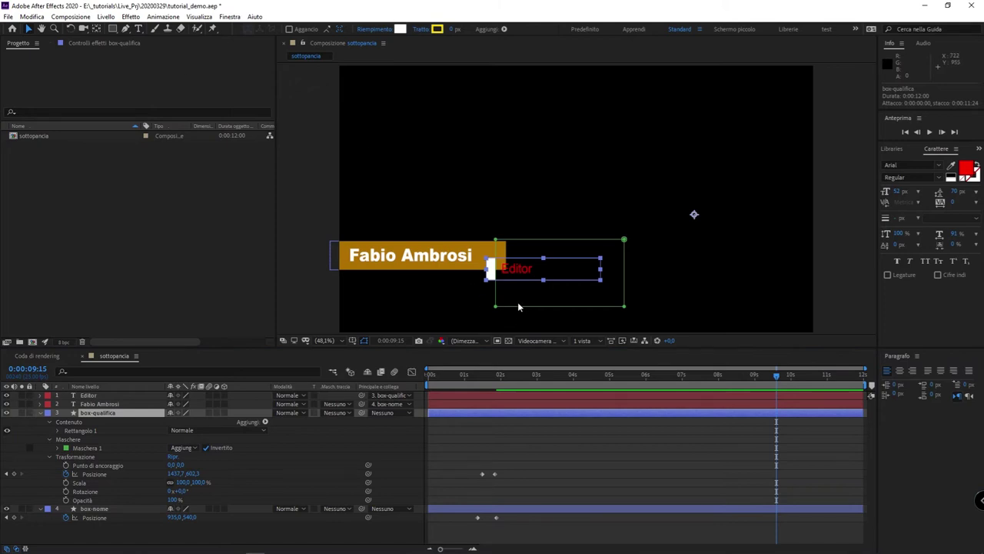
left_click(490, 269)
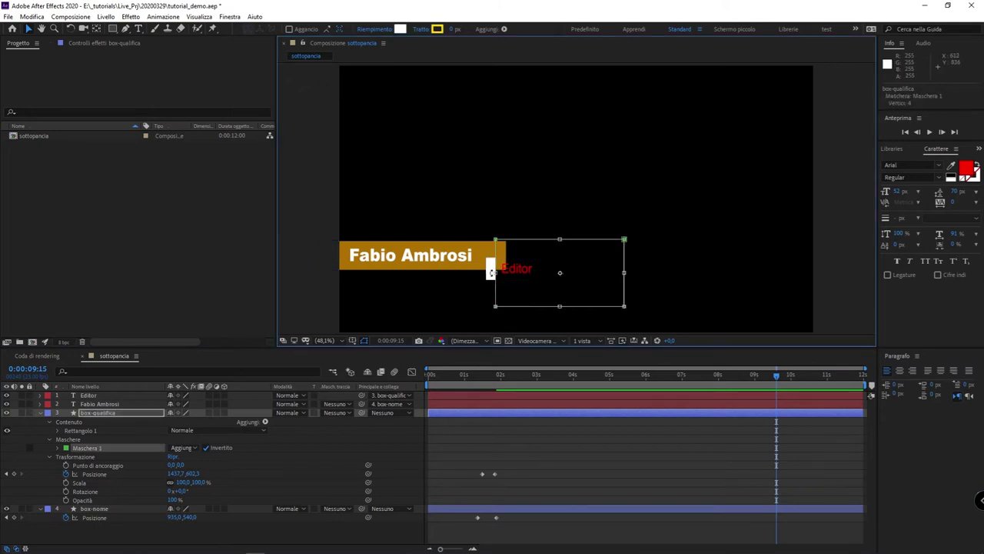
mouse_move(496, 309)
left_mouse_down()
mouse_move(517, 296)
mouse_move(508, 302)
left_mouse_up()
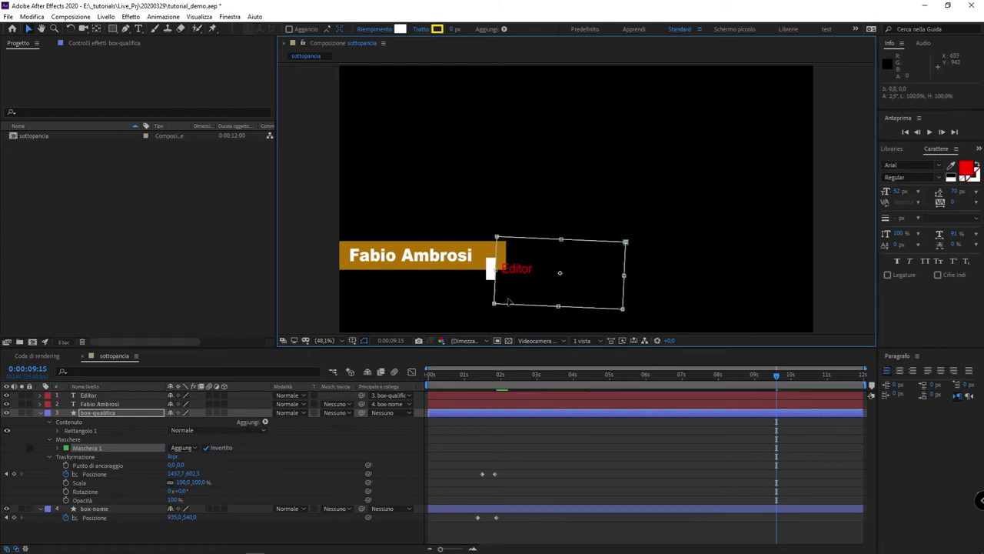
key("ctrl+z")
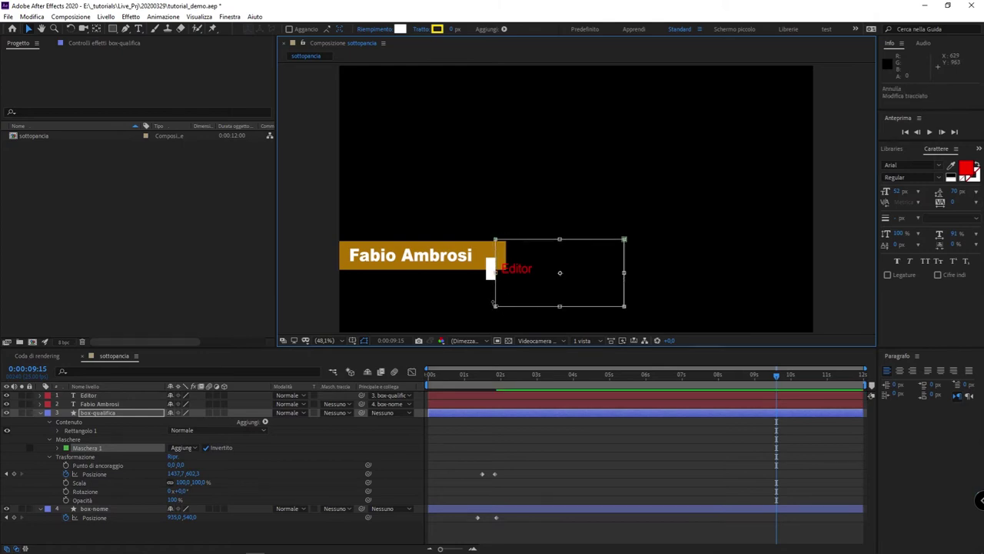
mouse_move(496, 305)
left_mouse_down()
mouse_move(524, 273)
mouse_move(461, 313)
mouse_move(551, 271)
mouse_move(527, 273)
mouse_move(453, 324)
mouse_move(569, 304)
left_mouse_up()
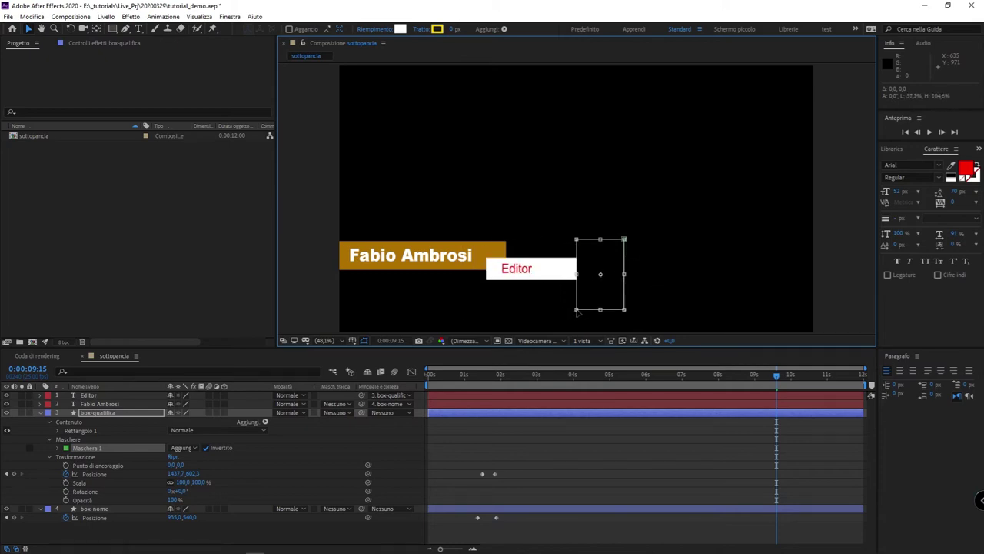
mouse_move(569, 304)
left_mouse_down()
mouse_move(453, 295)
mouse_move(587, 296)
mouse_move(495, 306)
left_mouse_up()
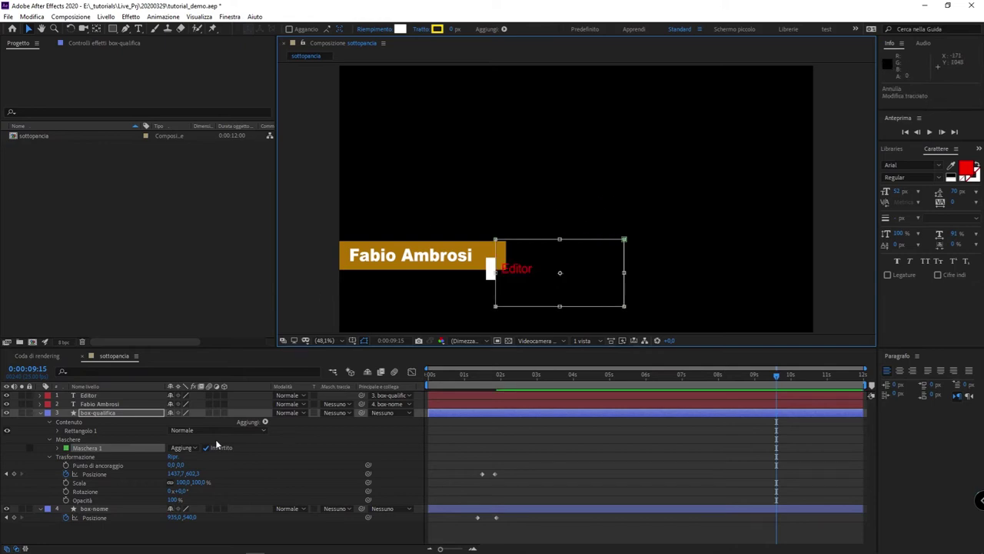
- Delete Maschera 1 from box-qualifica and deselect the layer
left_click(77, 449)
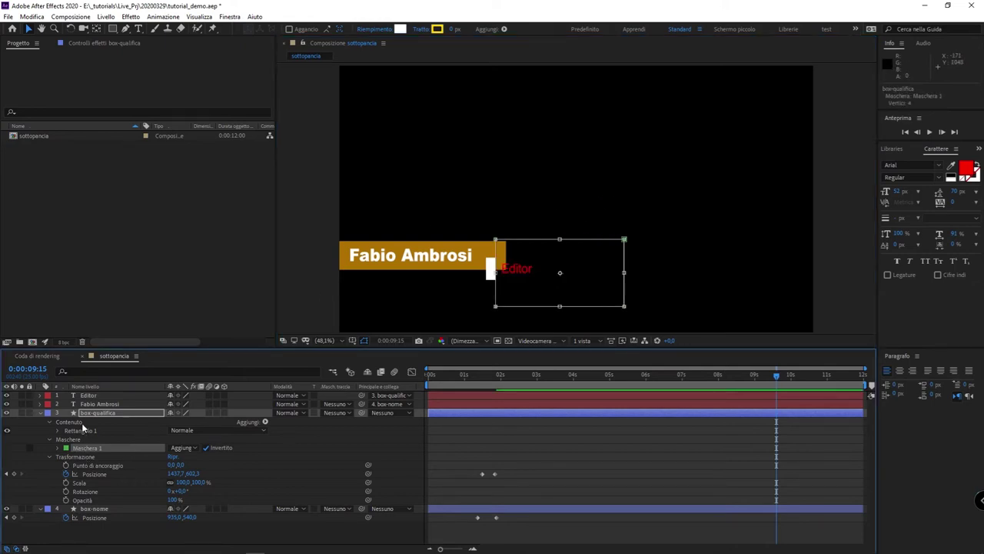
key("Delete")
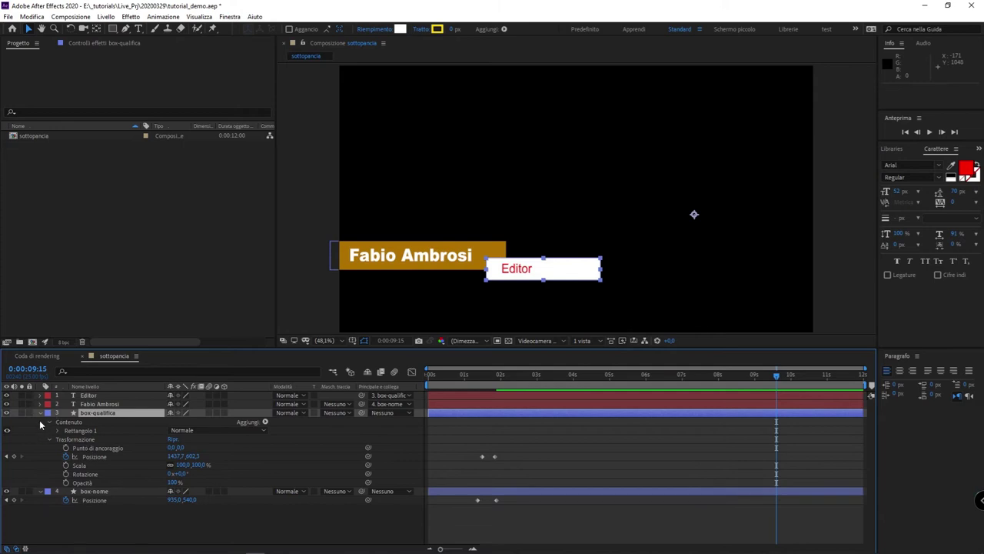
key("ctrl+shift+a")
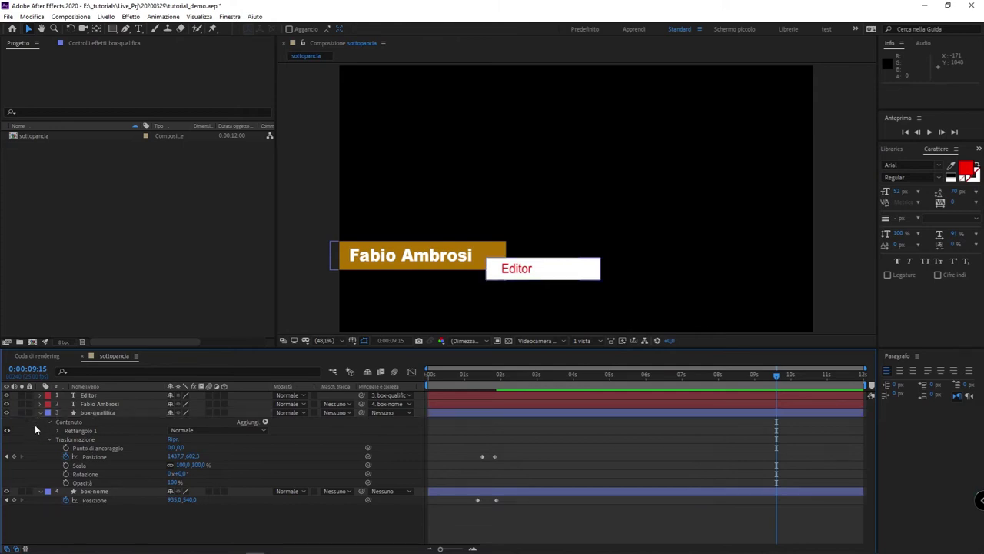
- Twirl box-qualifica's property list closed in the timeline
left_click(39, 412)
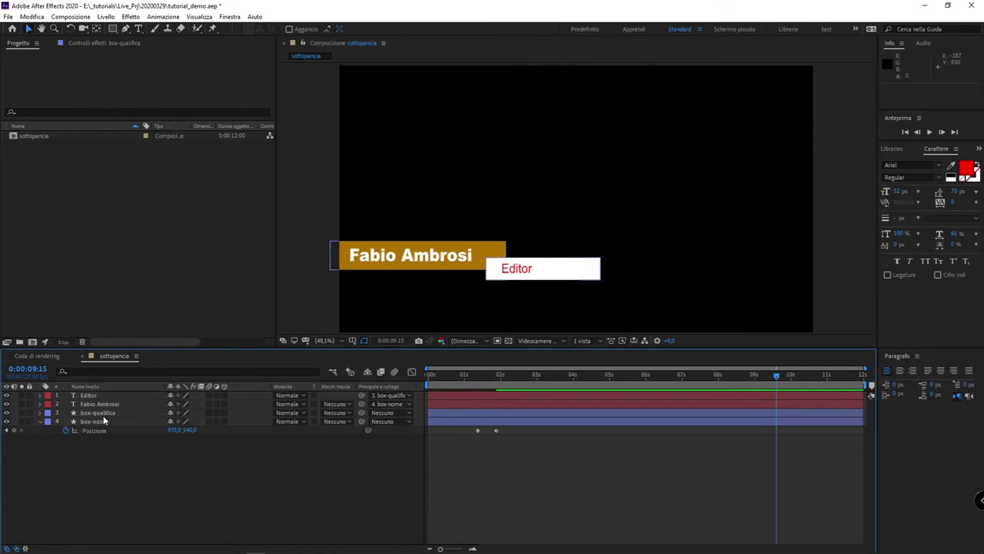
- Precompose the Editor and box-qualifica layers into a new composition named 'qualifica'
left_click(103, 409)
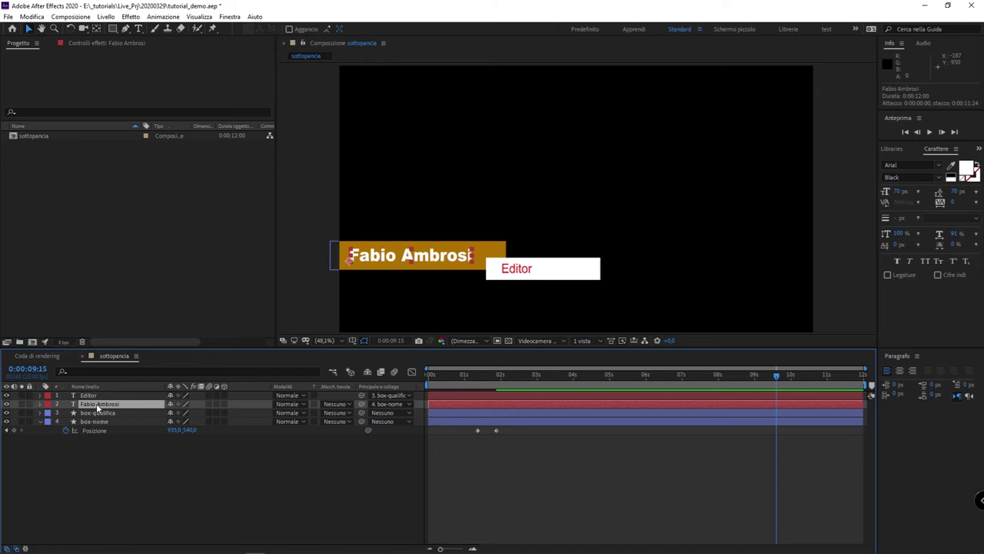
left_click(90, 394)
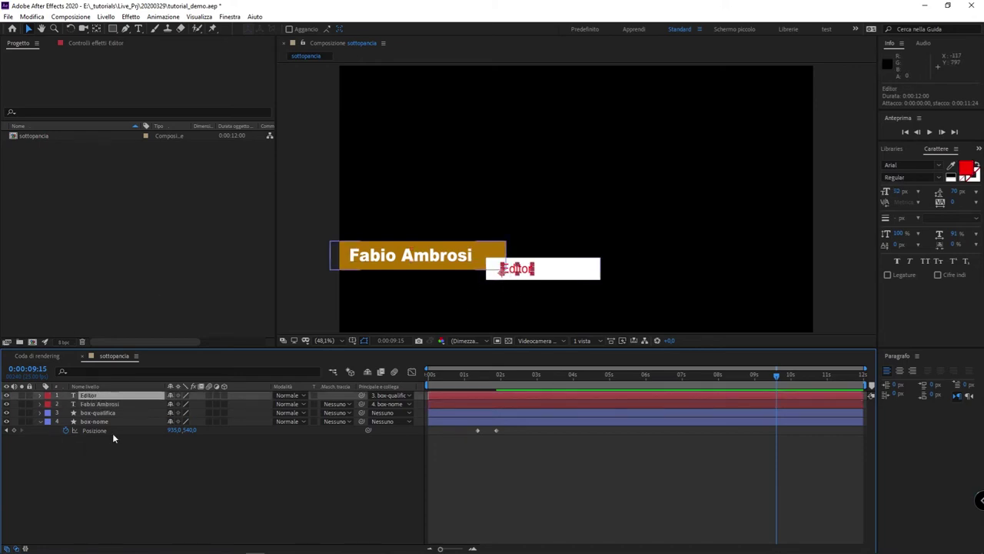
left_click(108, 412, "ctrl")
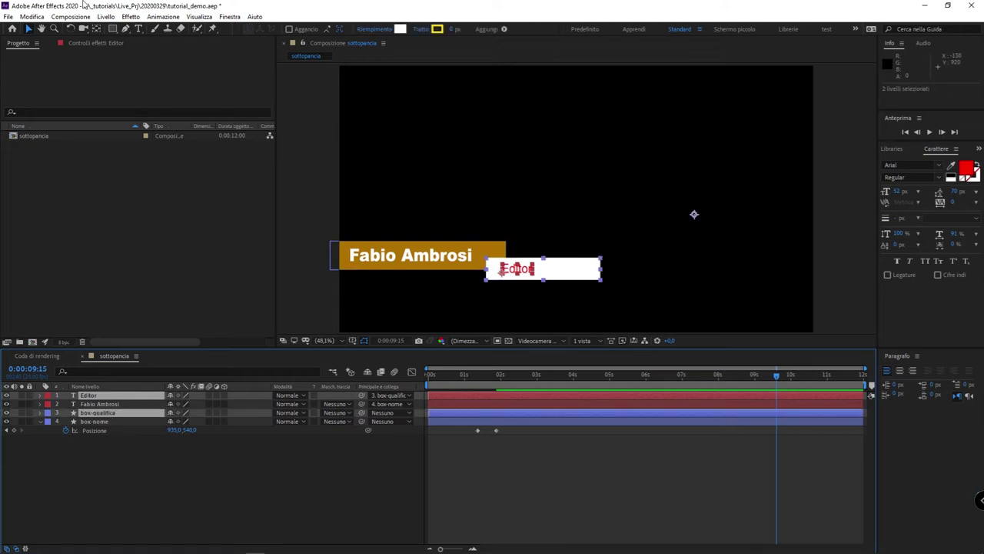
left_click(106, 17)
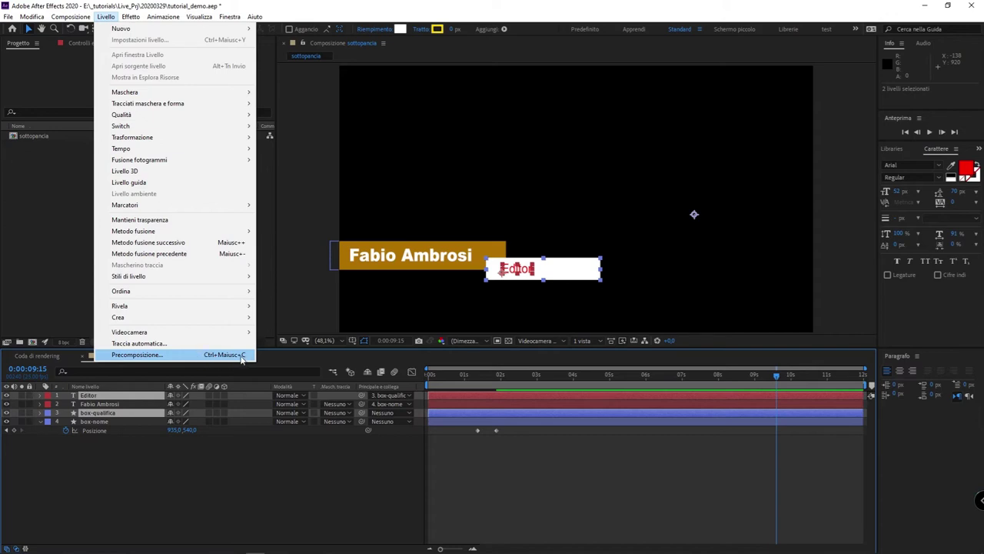
left_click(240, 355)
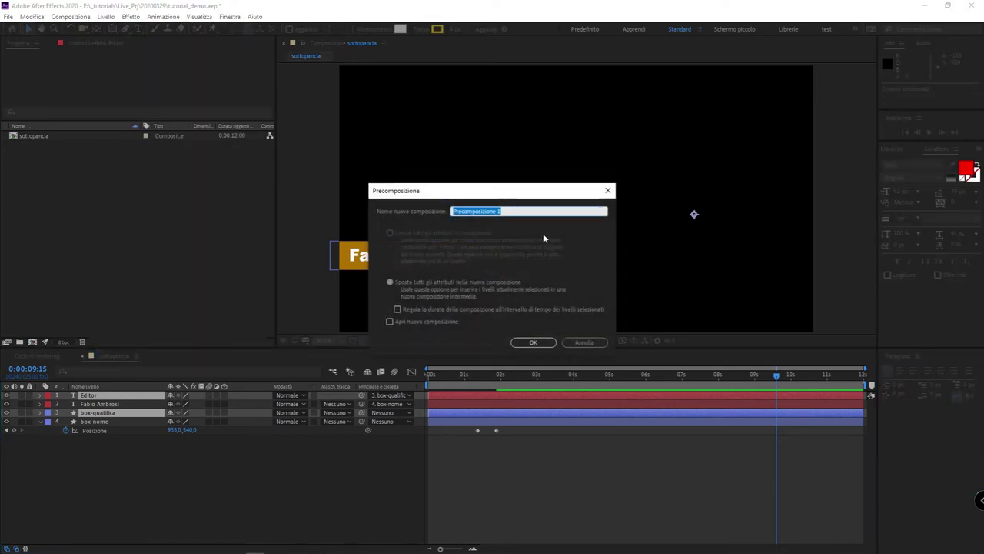
type("qualifica")
left_click(531, 342)
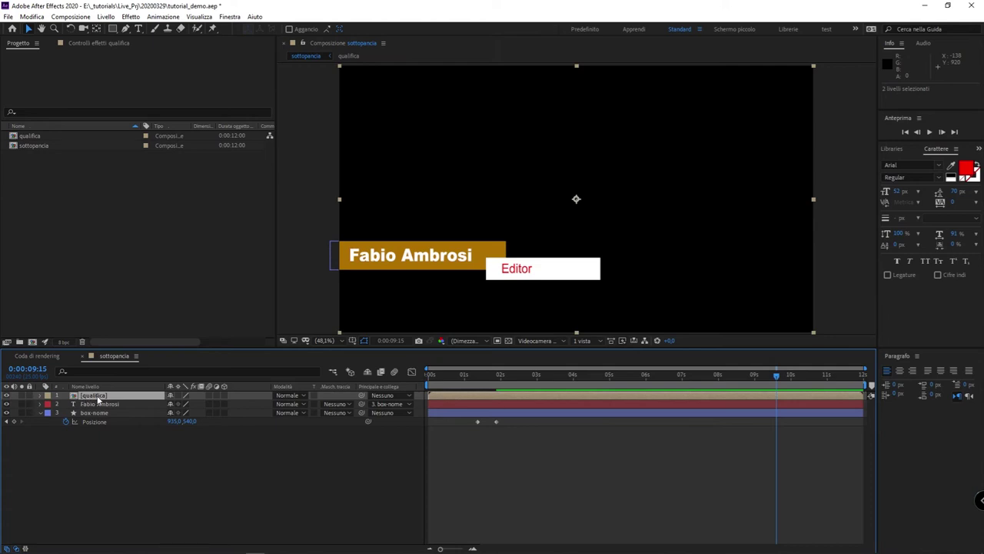
left_click(125, 395)
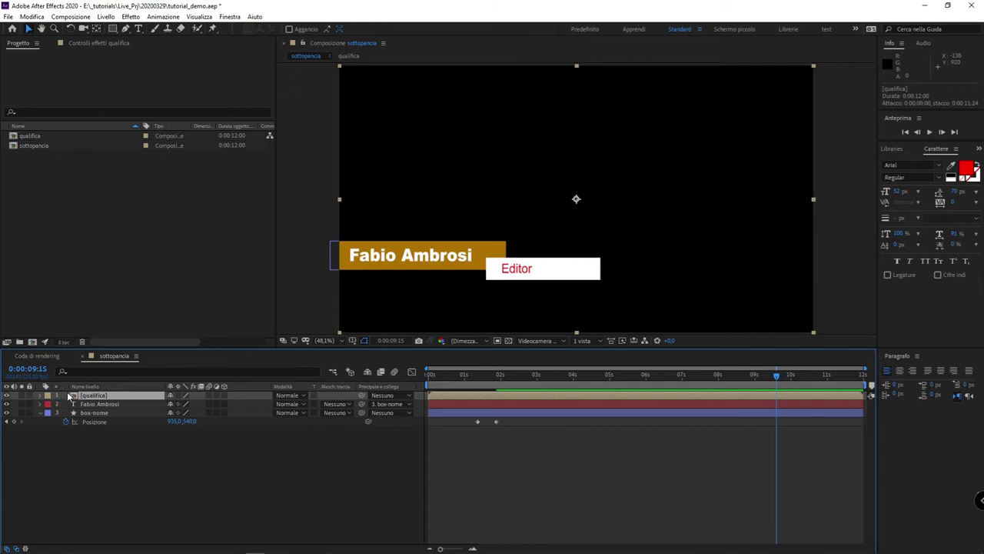
left_click(127, 437)
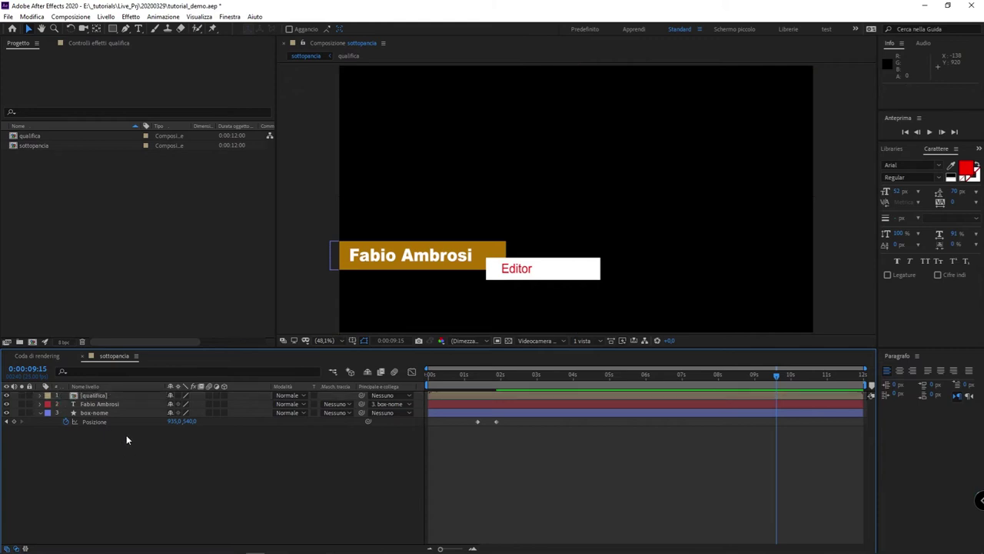
left_click(87, 396)
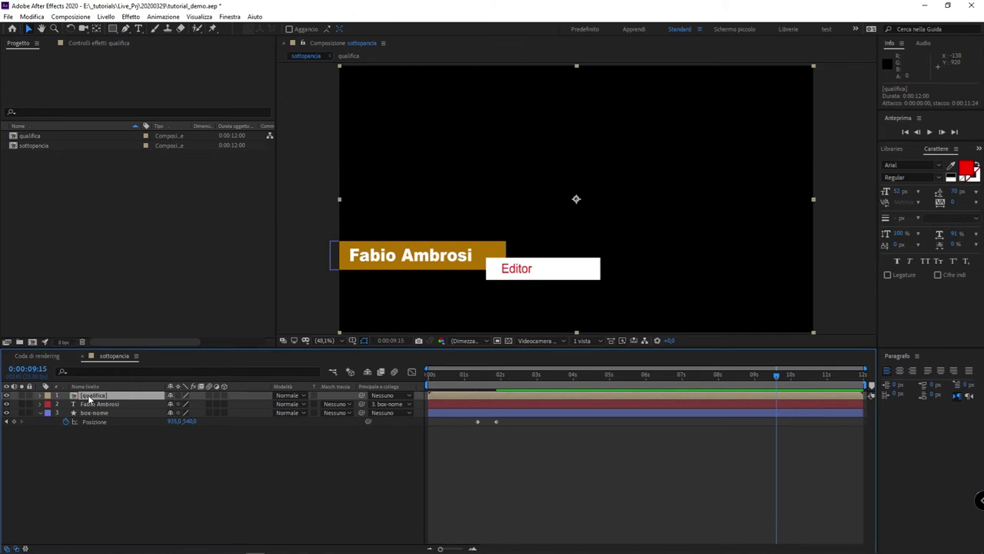
left_click(107, 469)
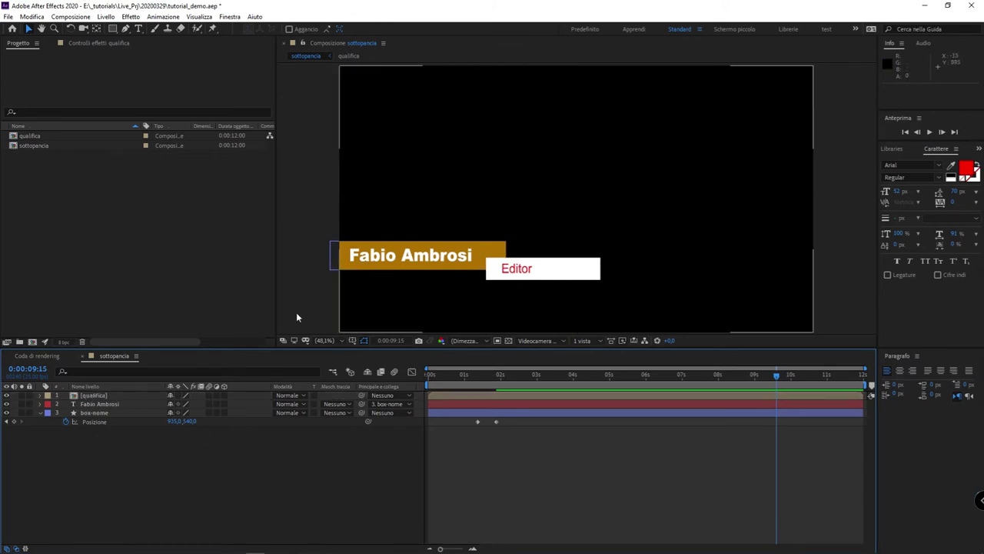
left_click(98, 405)
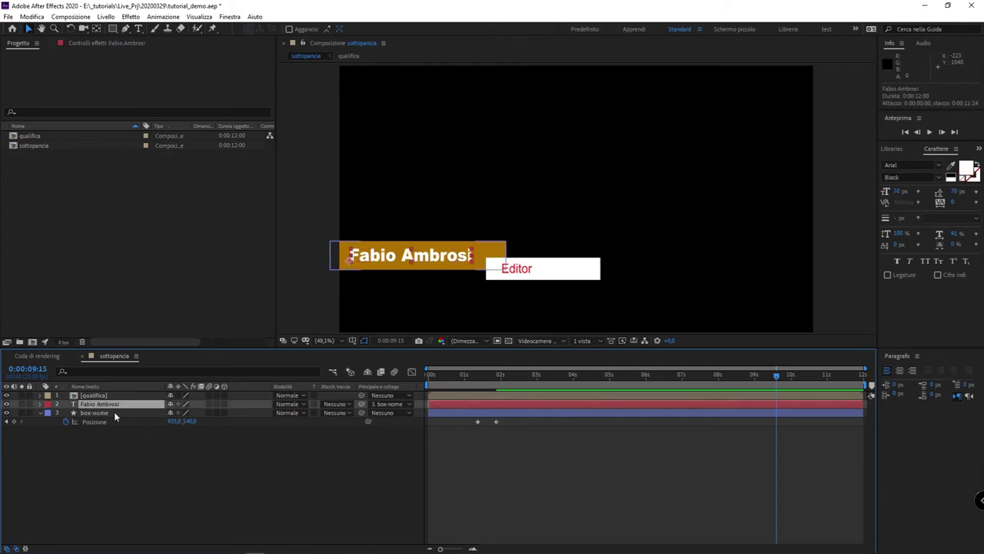
left_click(99, 412, "shift")
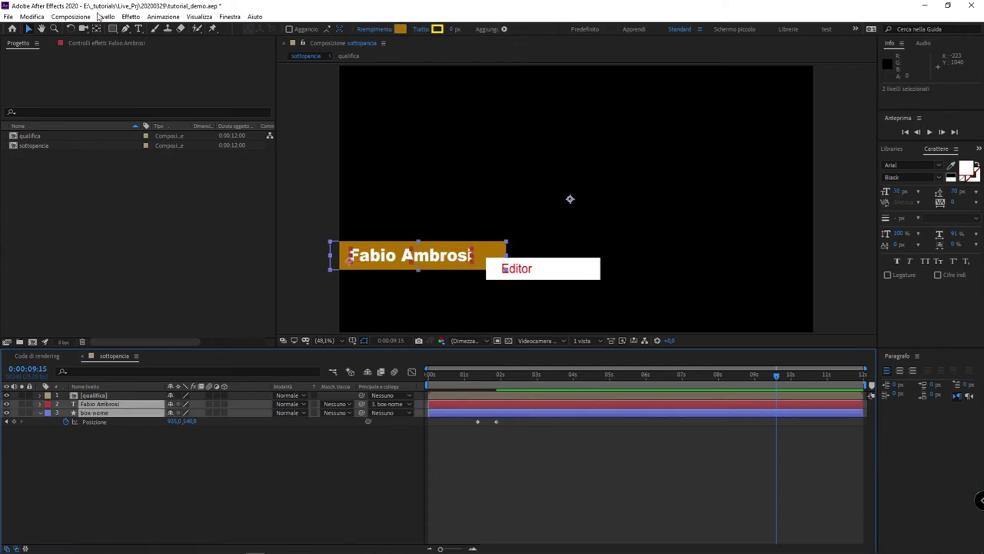
left_click(106, 16)
left_click(159, 353)
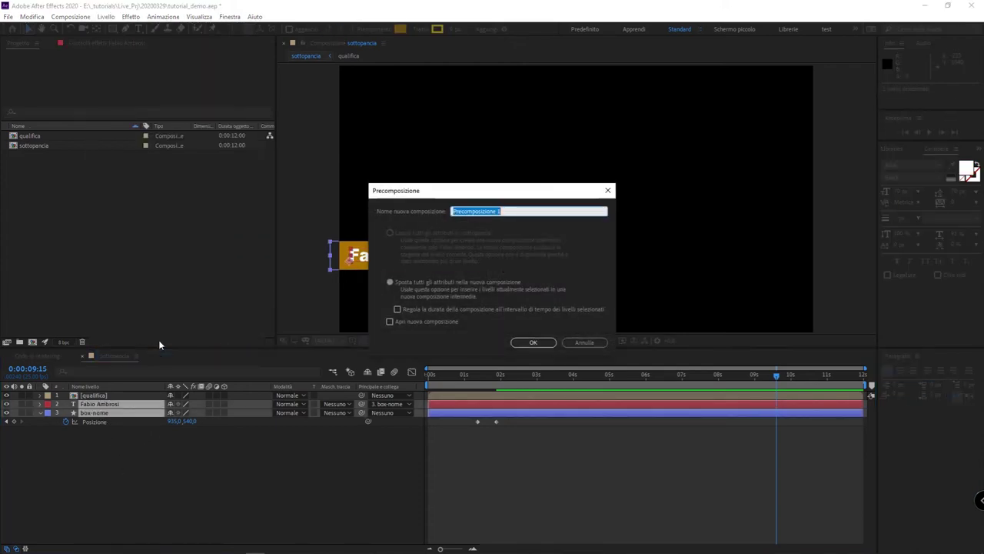
type("nome")
key("Return")
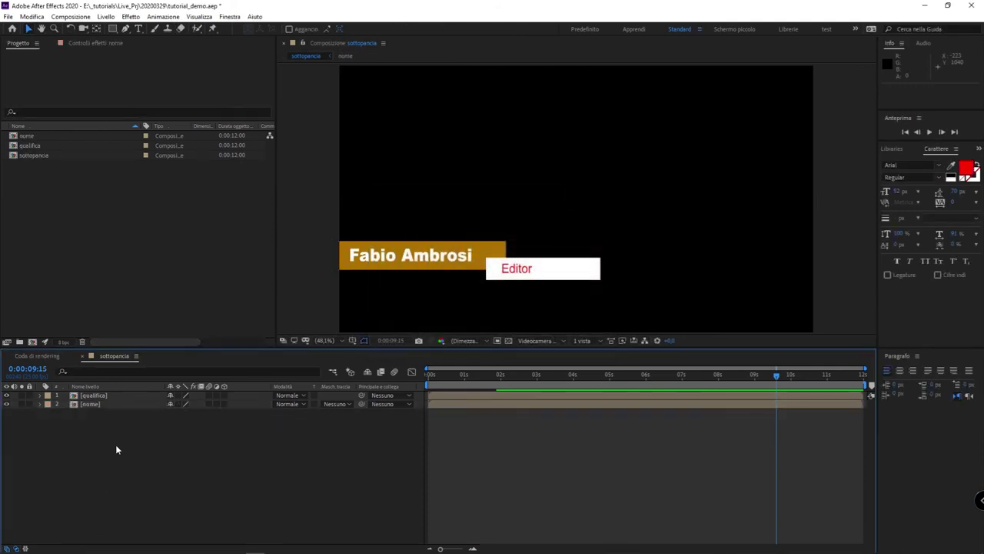
left_click(94, 403)
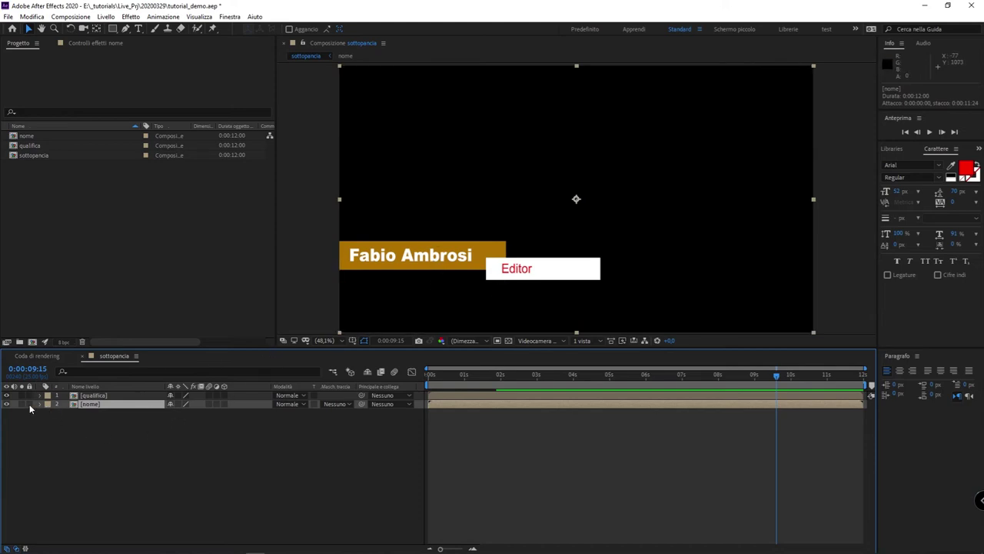
left_click(6, 404)
left_click(6, 404)
left_click(77, 490)
left_click(92, 396)
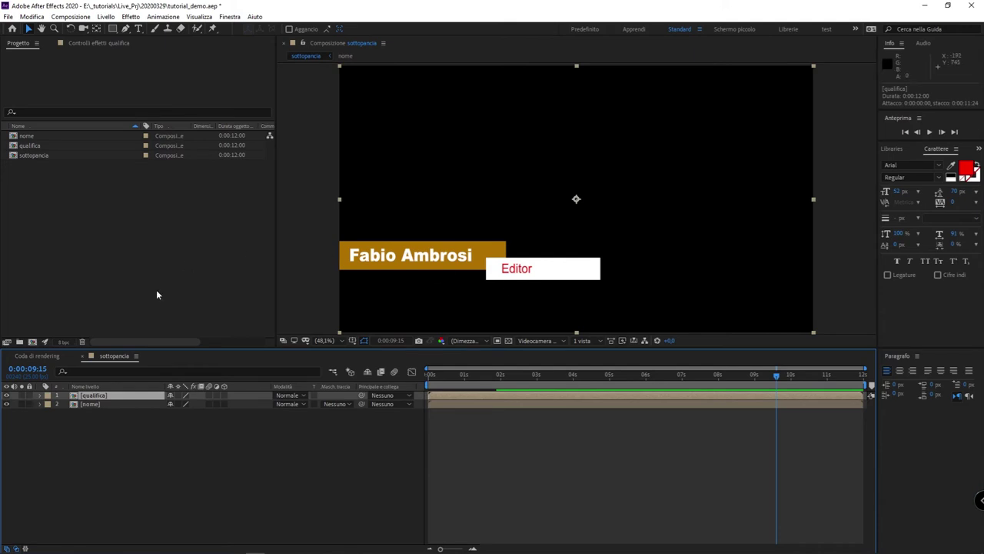
left_click(7, 396)
left_click(7, 396)
left_click(110, 403)
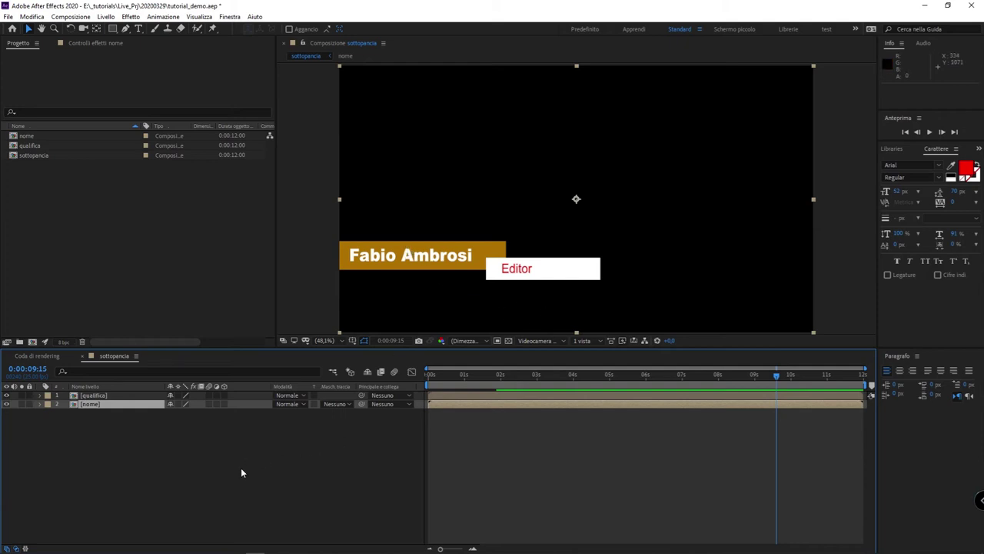
left_click(113, 30)
- Draw rectangular mask Maschera 1 on the nome layer near the Editor box, then deselect all
mouse_move(599, 239)
left_mouse_down()
mouse_move(448, 310)
mouse_move(332, 262)
mouse_move(352, 228)
mouse_move(464, 262)
mouse_move(472, 170)
mouse_move(509, 299)
mouse_move(514, 288)
left_mouse_up()
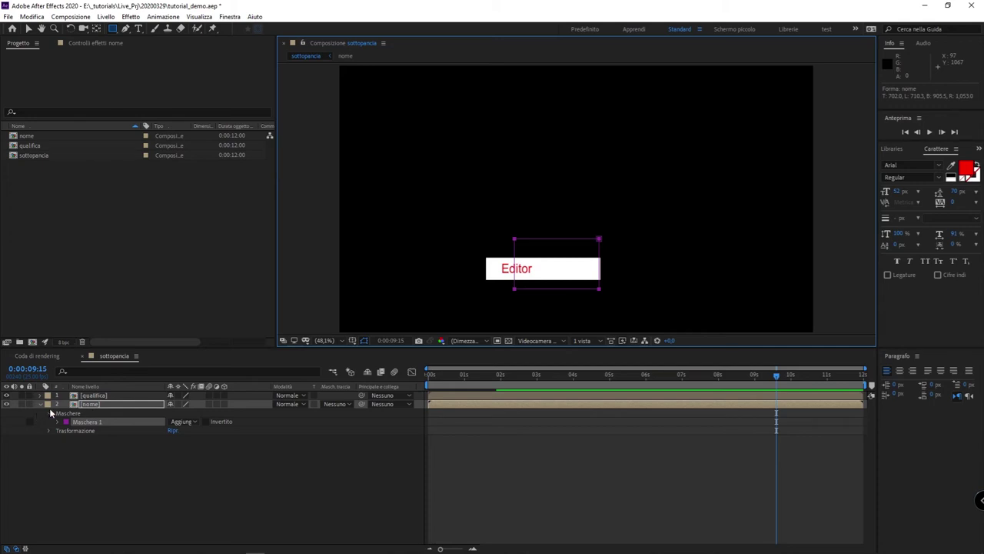
key("m")
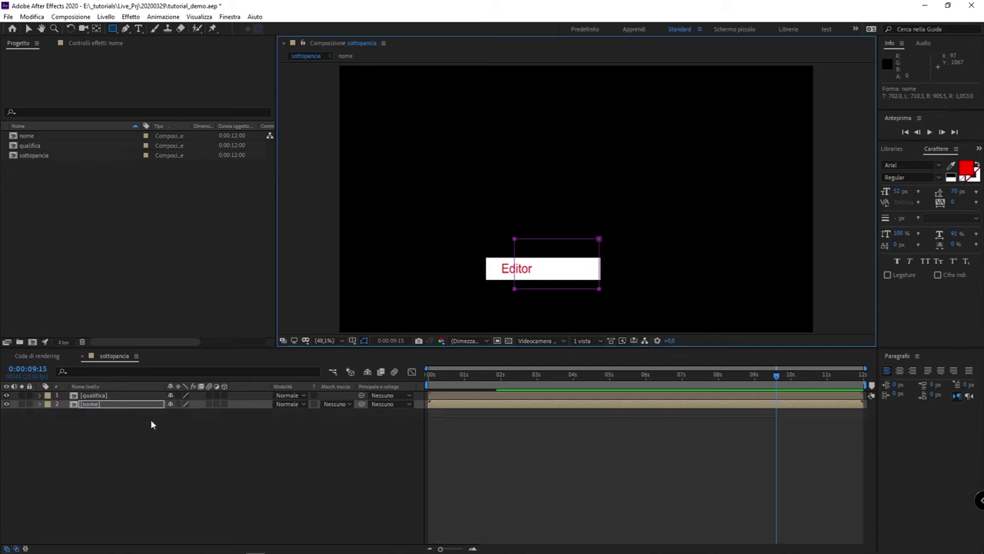
key("m")
key("m")
key("m")
key("m")
key("m")
key("m")
key("m")
key("m")
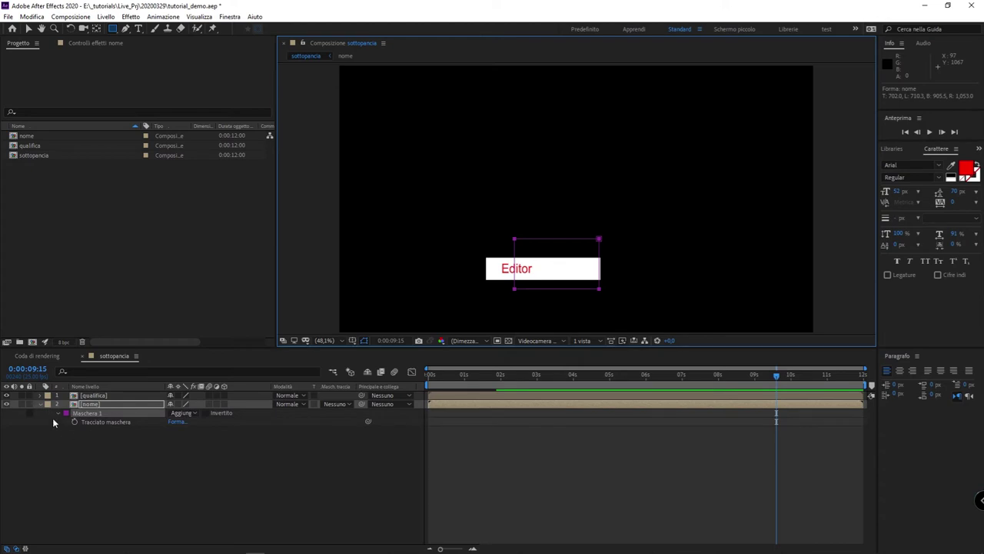
key("m")
key("m")
key("m")
left_click(98, 413)
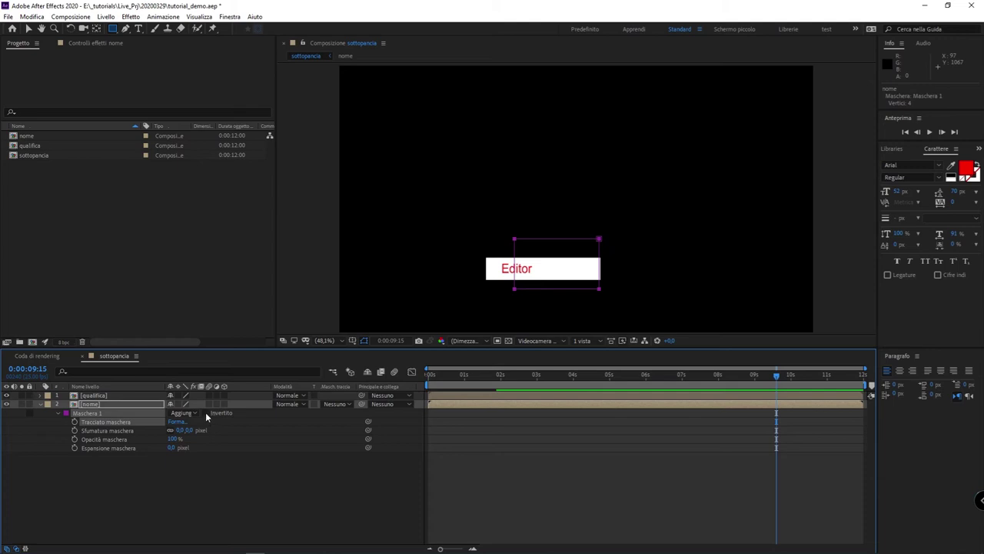
key("ctrl+shift+a")
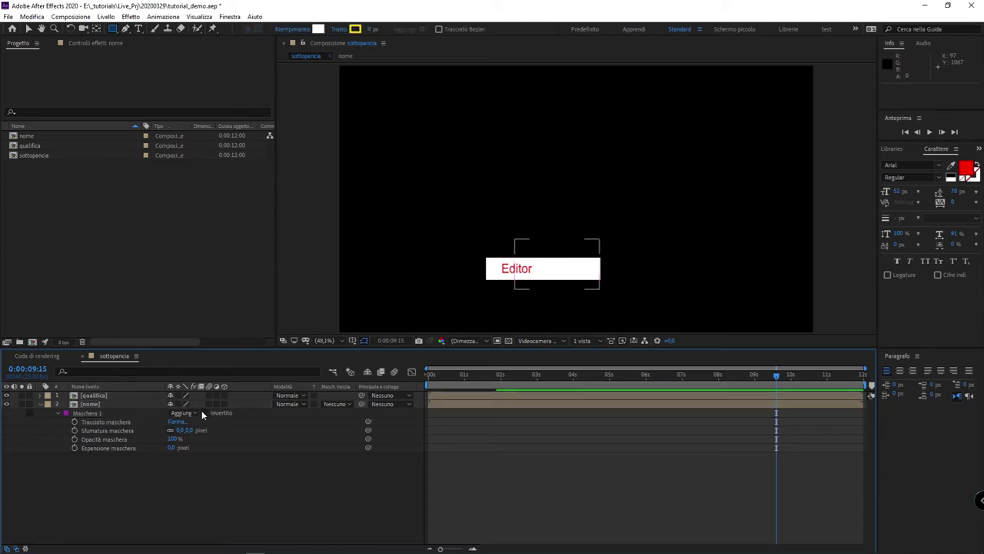
- Invert Maschera 1 on nome and narrow it to a thin strip at the gold box's right end
left_click(205, 413)
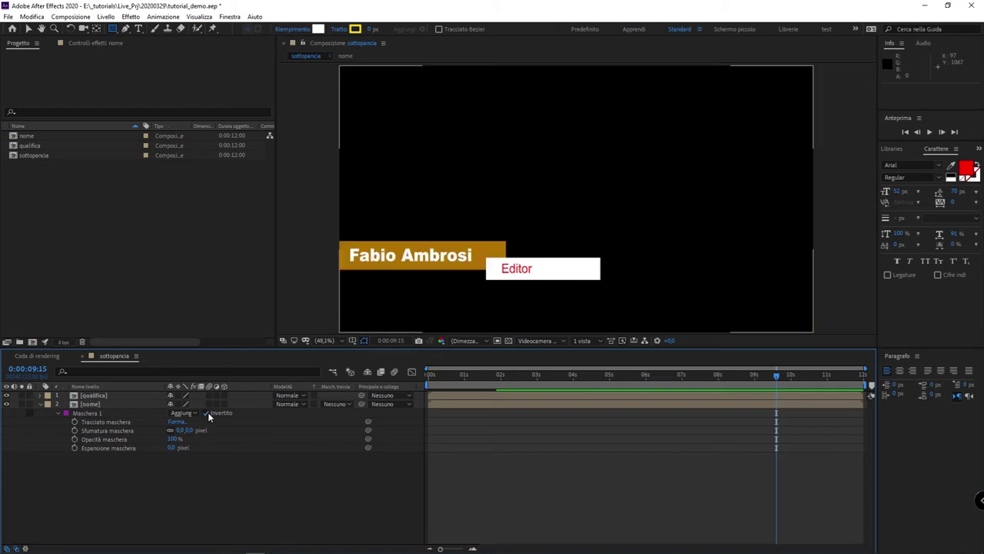
left_click(101, 413)
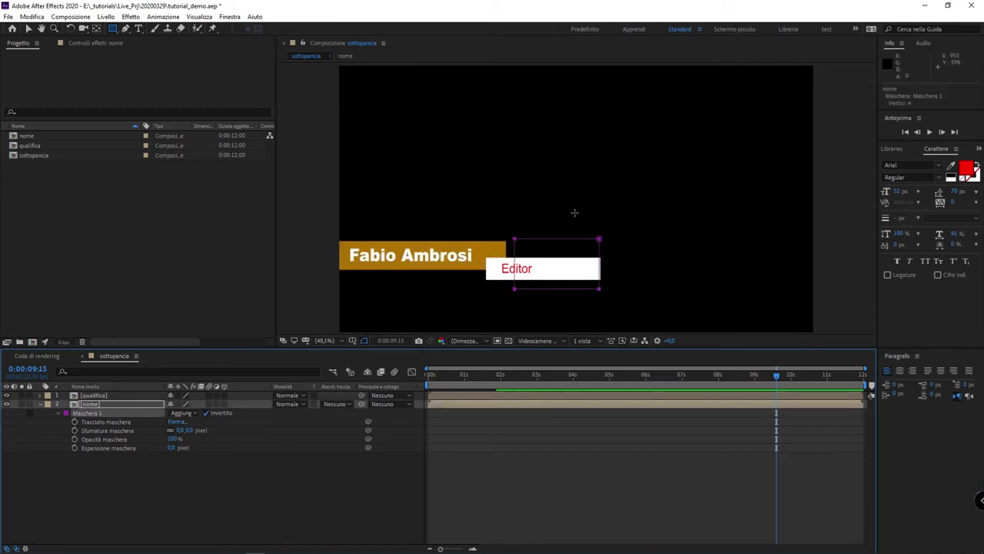
key("v")
left_click_drag(560, 235, 499, 232)
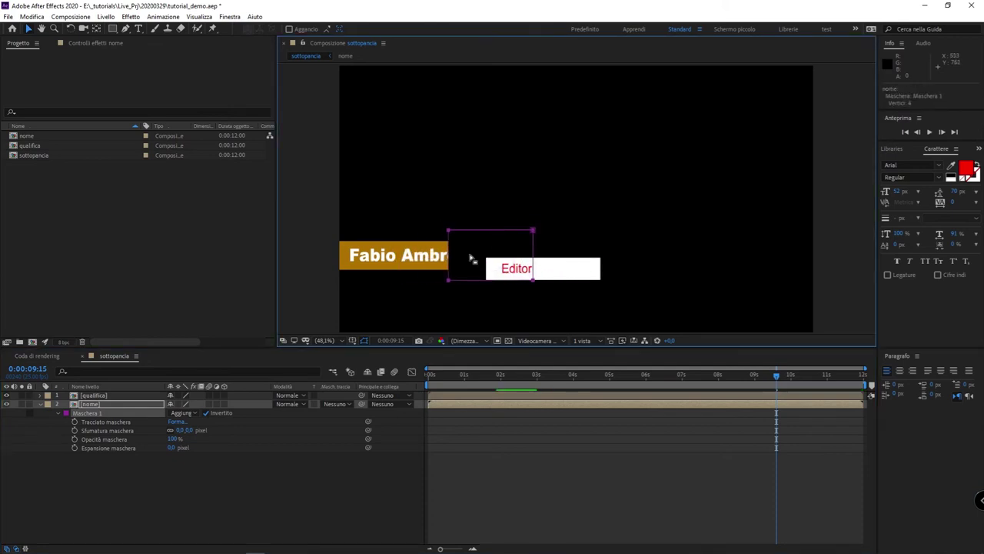
double_click(452, 281)
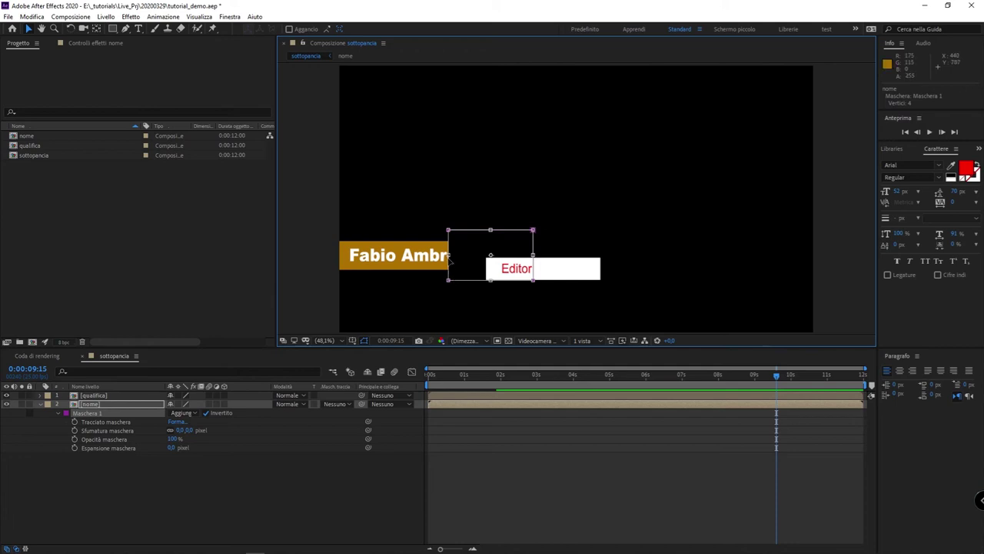
left_click_drag(449, 256, 449, 255)
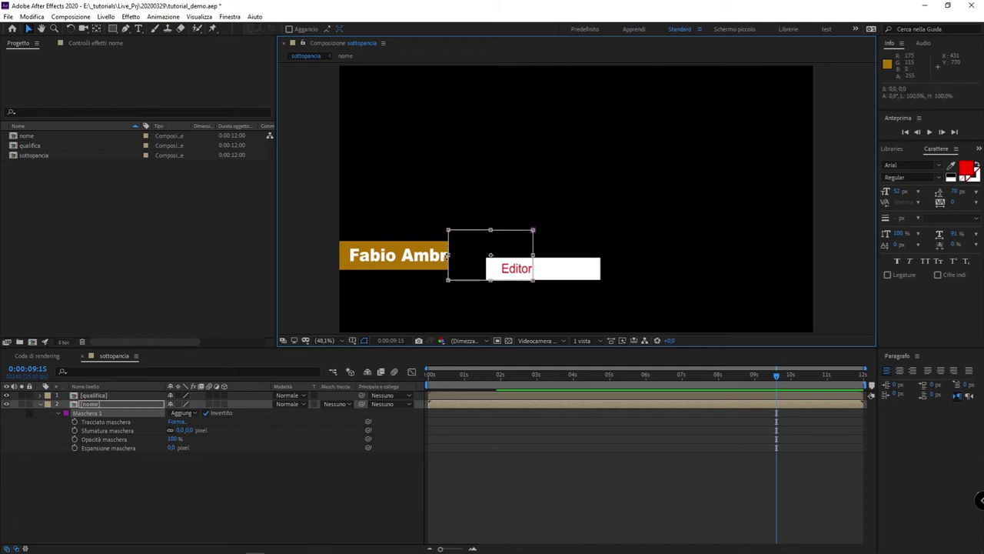
mouse_move(449, 256)
left_mouse_down()
mouse_move(523, 247)
mouse_move(336, 230)
mouse_move(521, 225)
left_mouse_up()
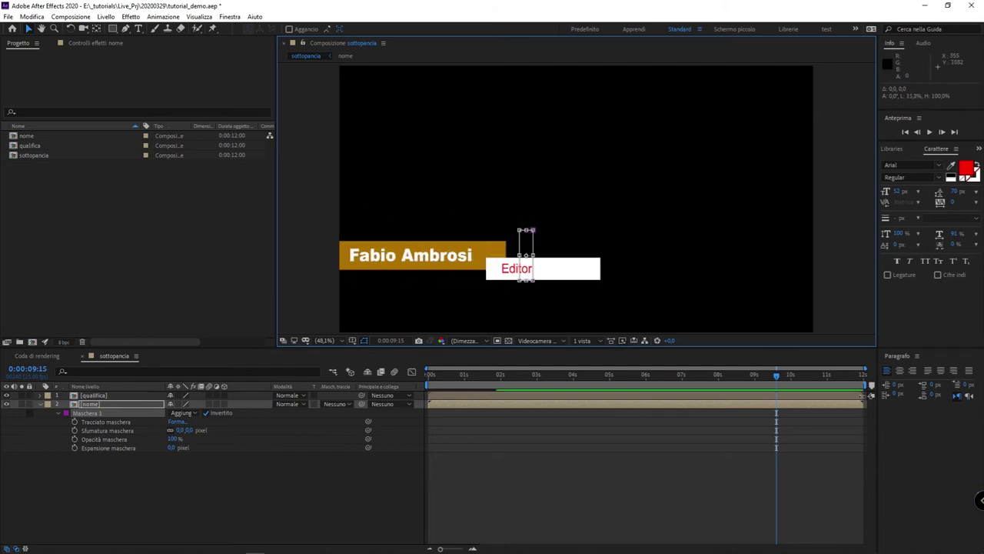
- Keyframe the nome mask path and widen the mask leftward over the gold box at 0:00:10:02
left_click(76, 422)
left_click_drag(779, 377, 794, 376)
left_click(527, 233)
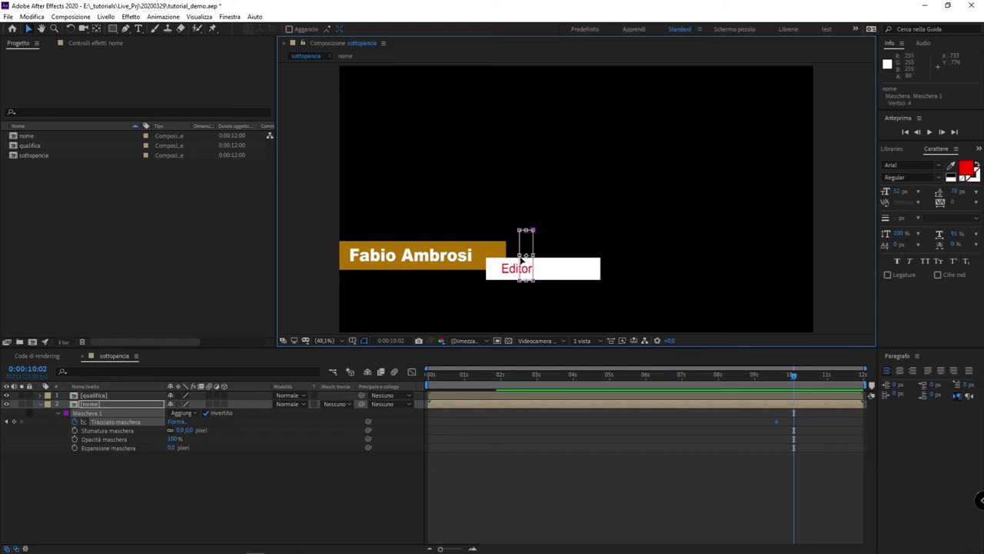
left_click_drag(519, 256, 318, 256)
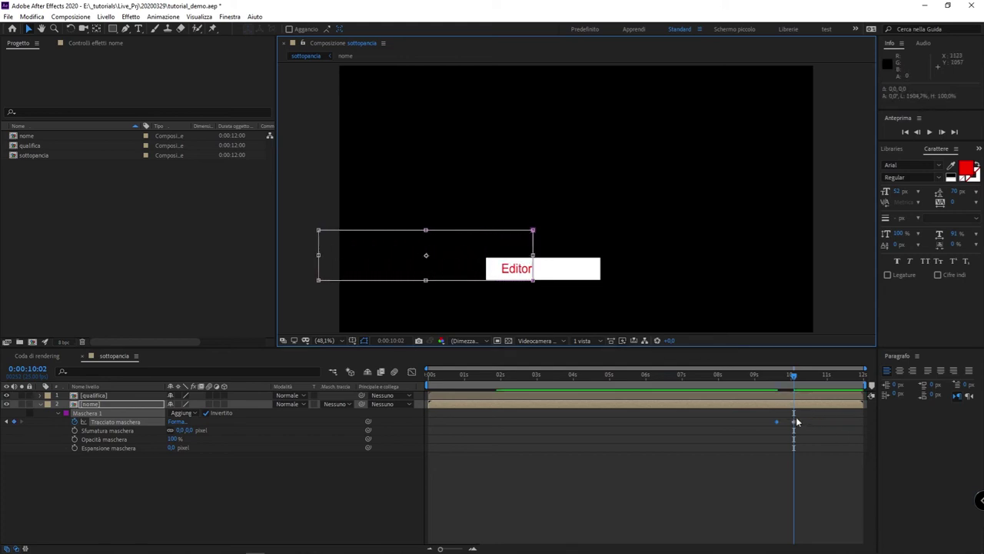
- Preview the wipe from 0:00:09:16 and scrub through it to check the animation
left_click(778, 375)
key("space")
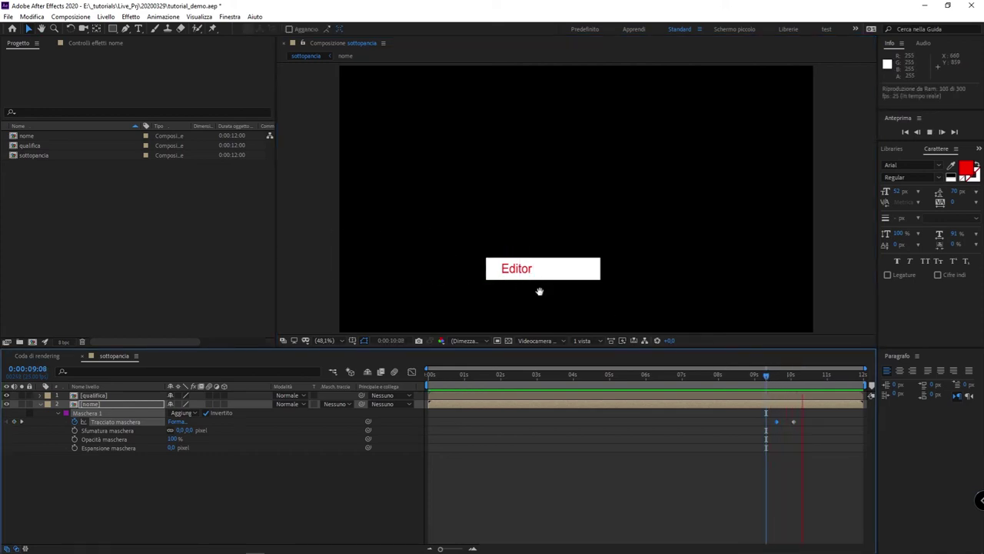
left_click(788, 376)
left_click_drag(788, 377, 790, 386)
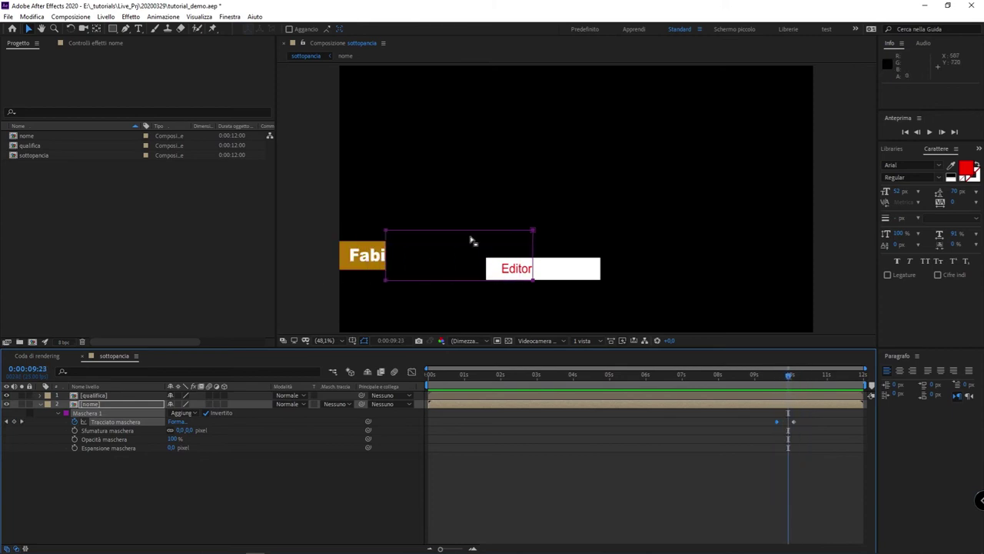
- Draw an inverted rectangle mask on qualifica and place it just right of the white Editor box
left_click(92, 396)
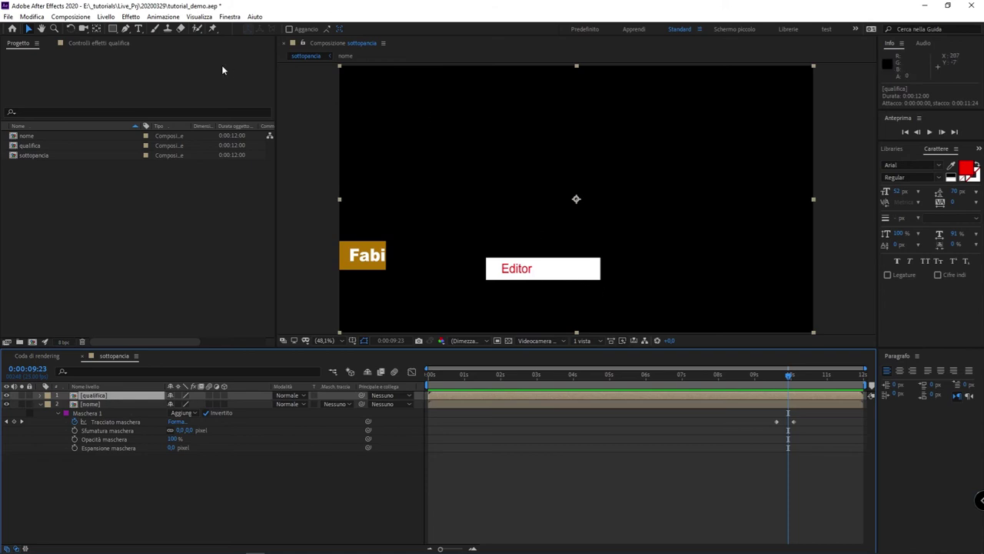
left_click(112, 28)
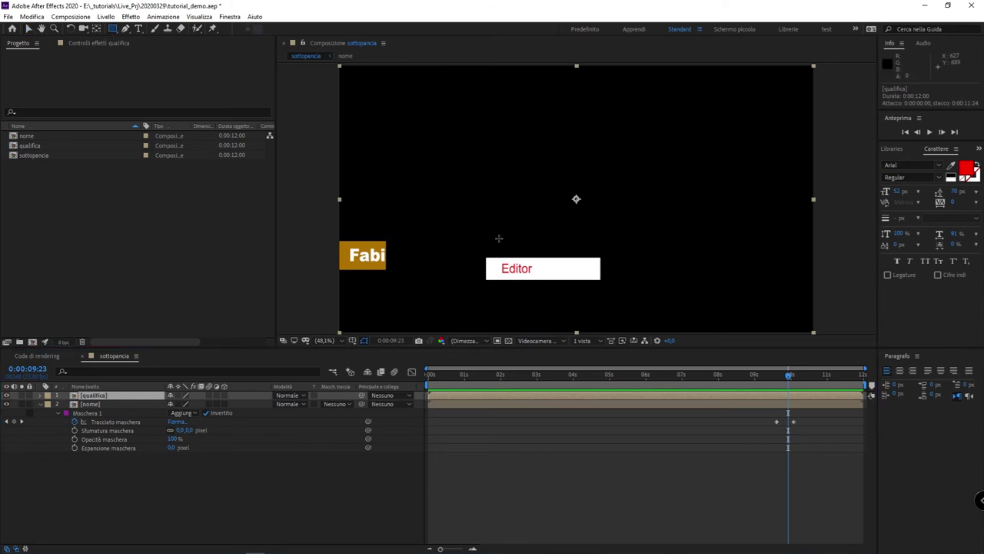
mouse_move(620, 250)
left_mouse_down()
mouse_move(632, 290)
mouse_move(680, 315)
left_mouse_up()
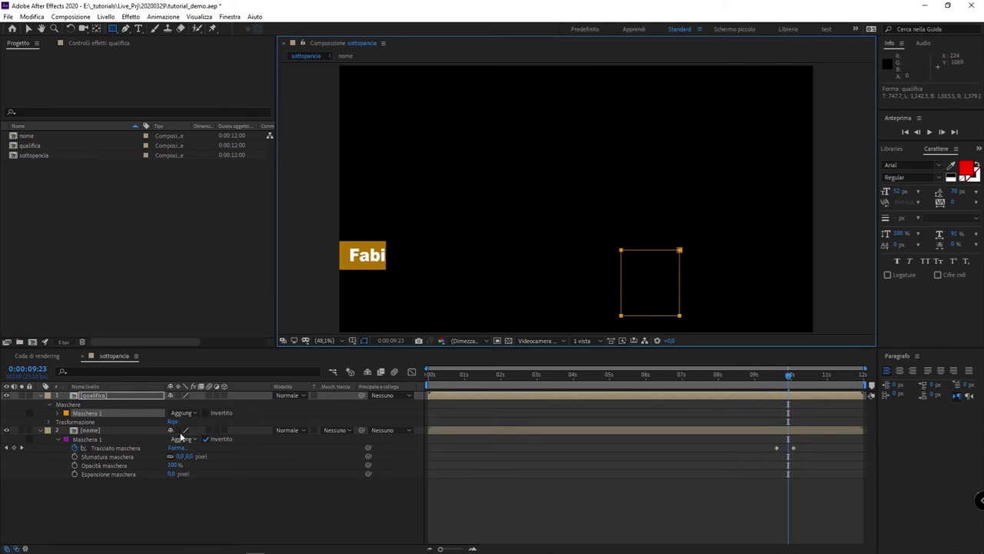
left_click(208, 413)
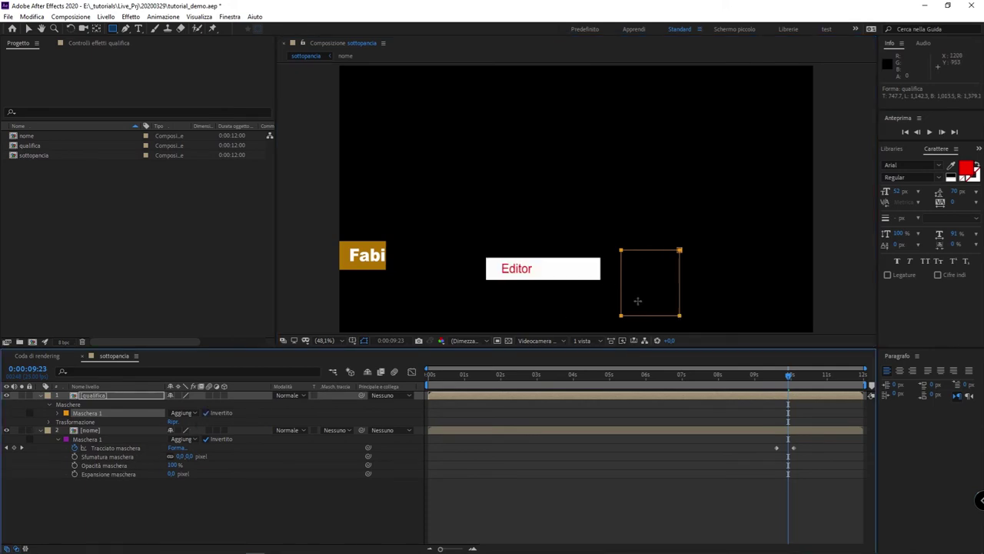
left_click(28, 28)
mouse_move(647, 255)
left_mouse_down()
mouse_move(514, 239)
mouse_move(651, 238)
left_mouse_up()
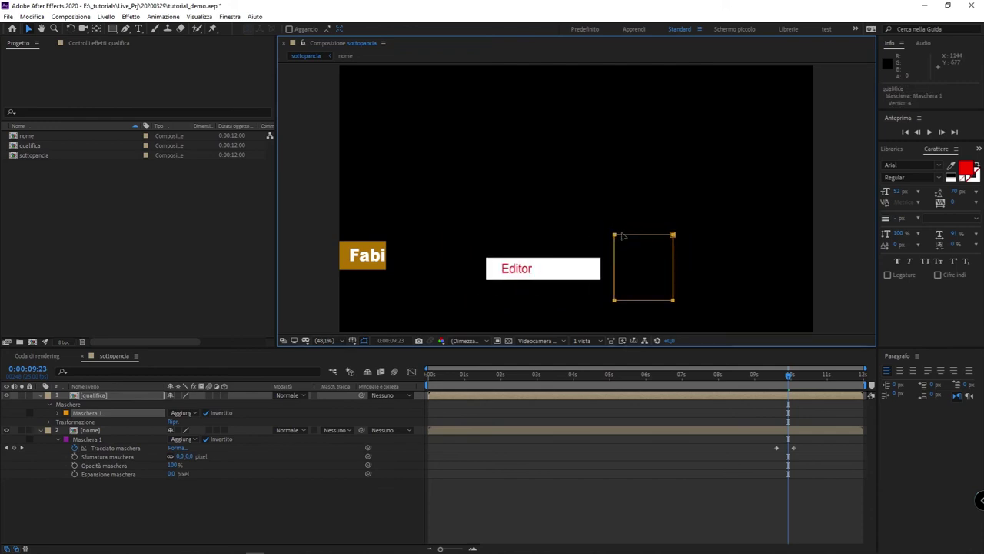
mouse_move(613, 234)
left_mouse_down()
mouse_move(596, 331)
mouse_move(608, 302)
left_mouse_up()
key("ctrl+z")
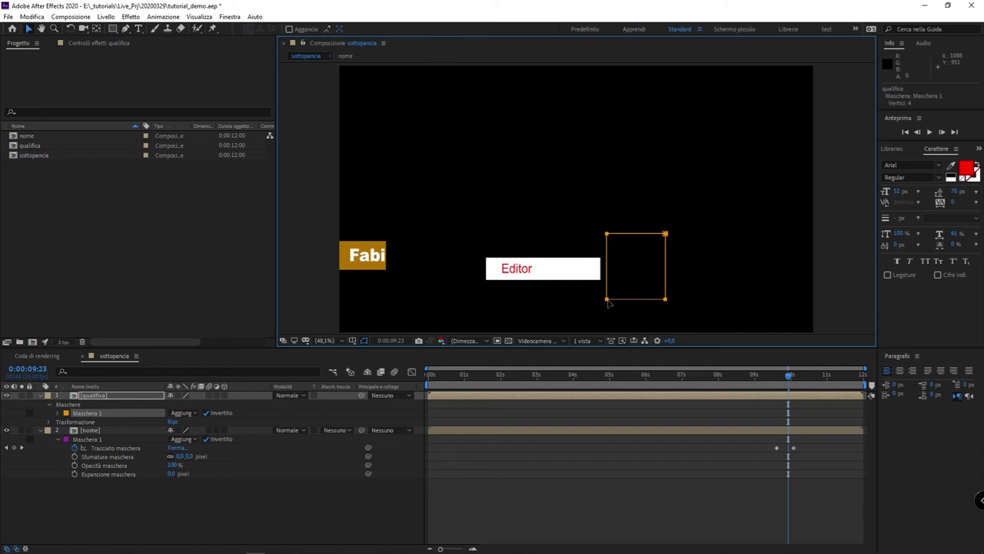
- Rotate the qualifica mask 45° into a diamond, nudge it beside Editor, and scrub to about 0:00:09:21
double_click(607, 302)
mouse_move(582, 293)
left_mouse_down()
mouse_move(619, 317)
mouse_move(628, 265)
mouse_move(660, 262)
left_mouse_up()
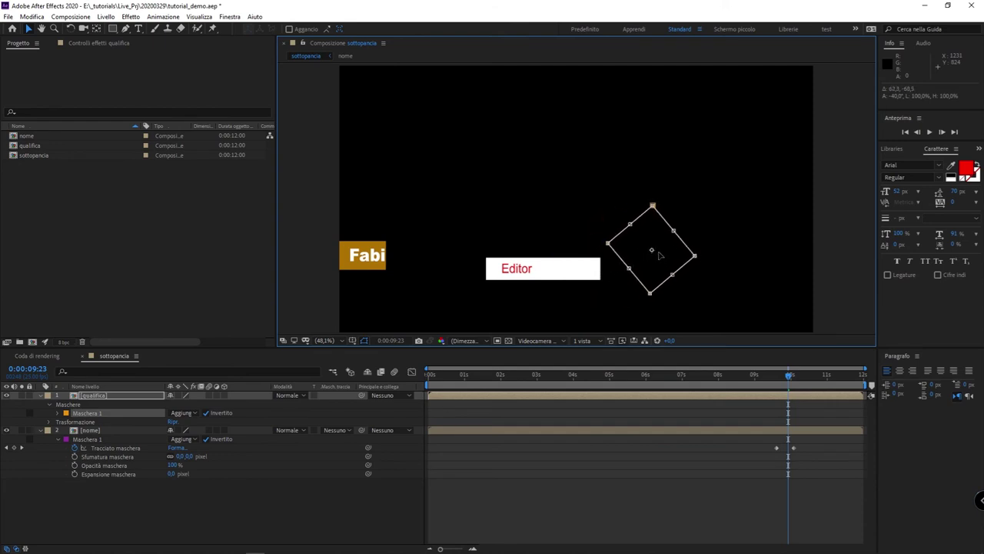
left_click_drag(660, 262, 682, 272)
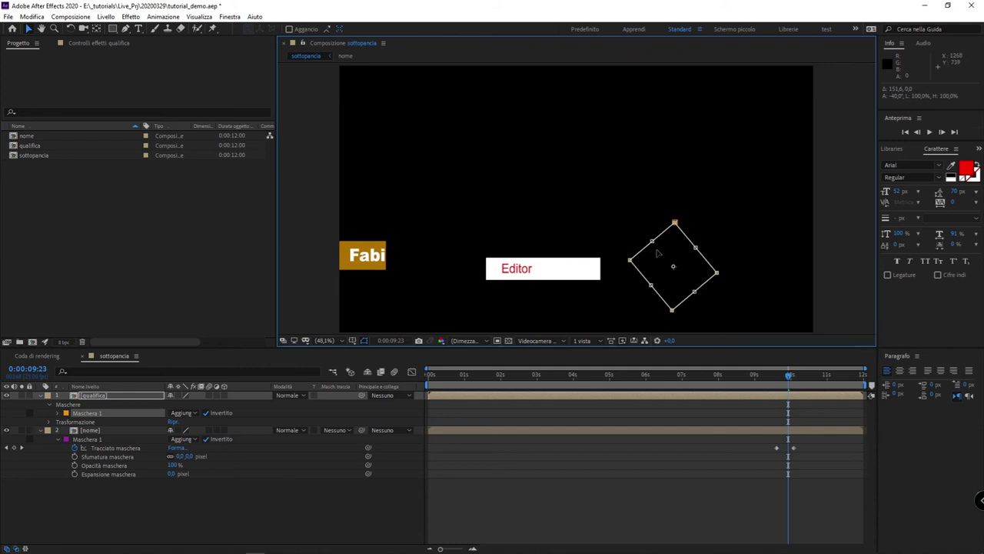
left_click_drag(787, 374, 785, 376)
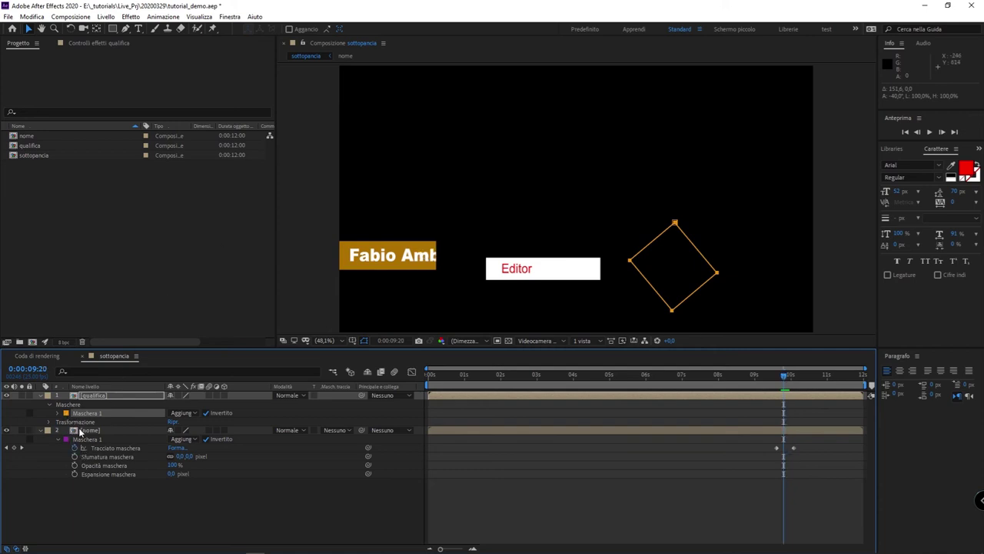
- Keyframe the qualifica mask path and stretch the diamond across the Editor box by 0:00:10:04, then preview
key("u")
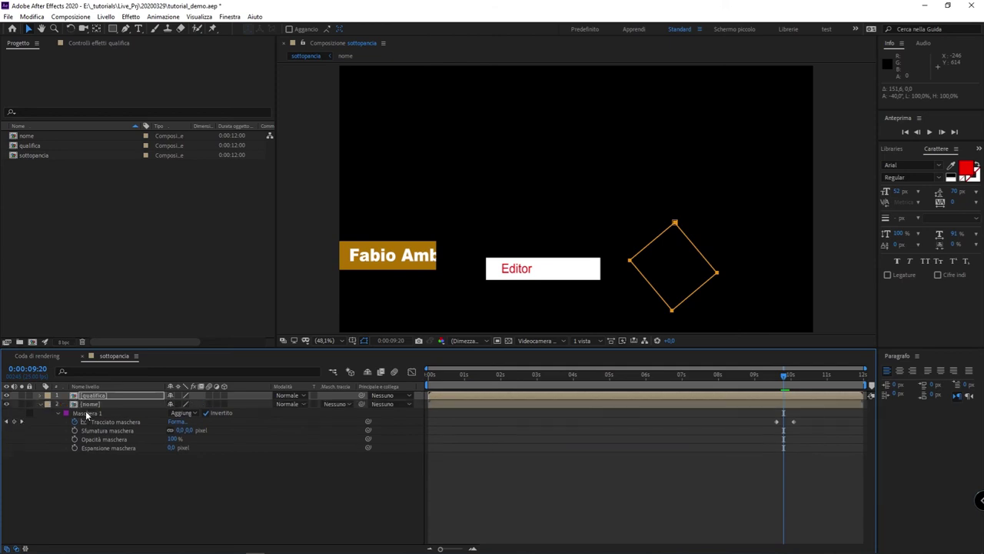
key("m")
key("m")
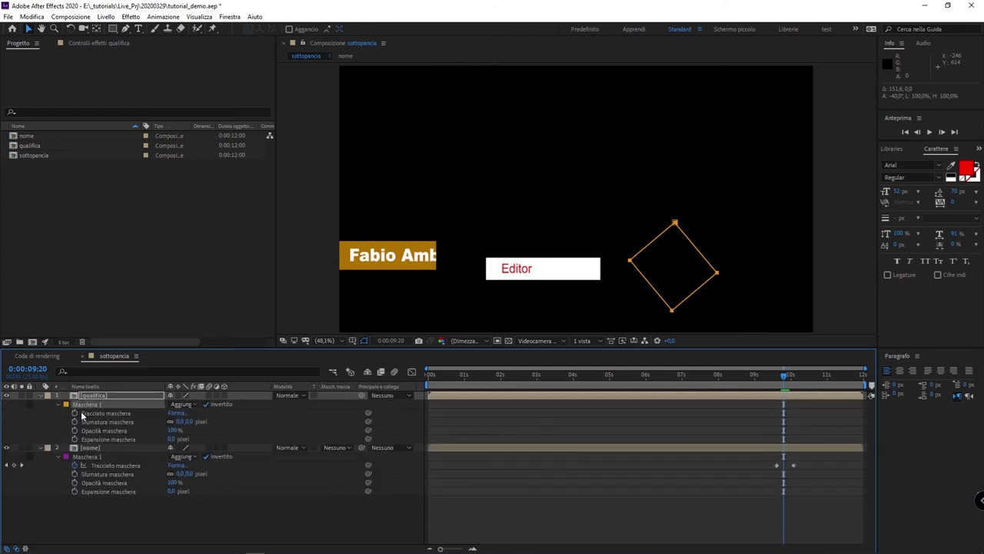
left_click(74, 414)
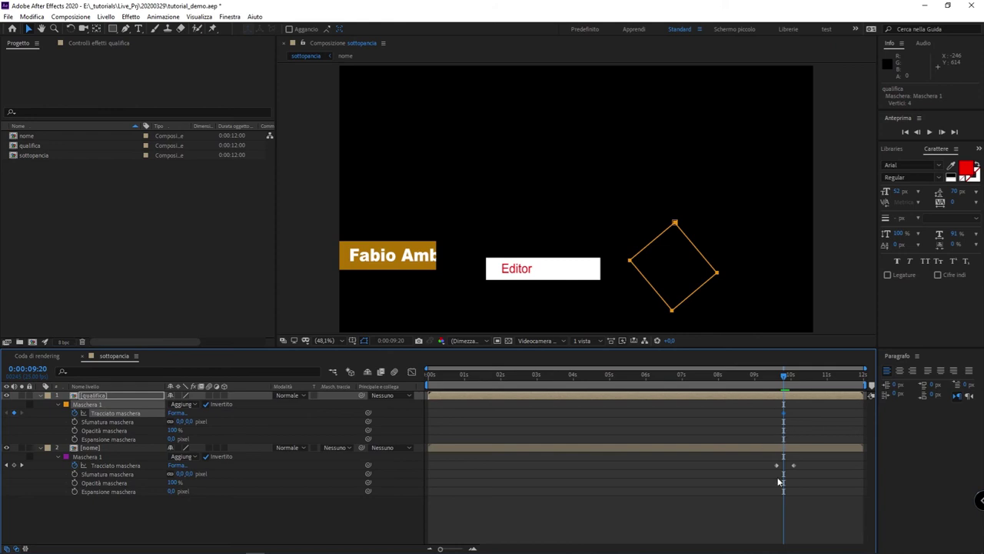
key("Page_Down")
key("Page_Down")
key("Page_Down")
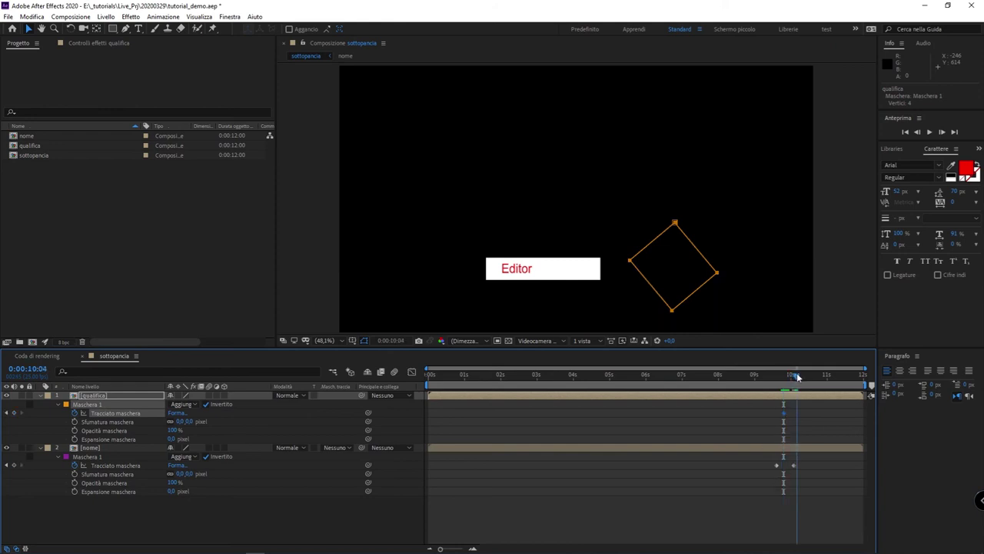
double_click(696, 296)
mouse_move(691, 282)
left_mouse_down()
mouse_move(663, 283)
mouse_move(671, 282)
left_mouse_up()
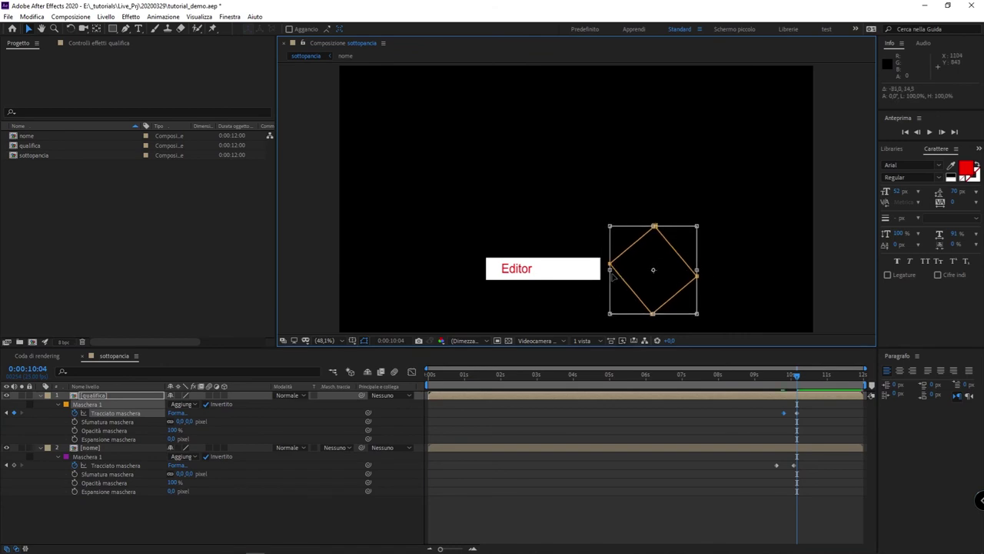
left_click_drag(608, 269, 399, 261)
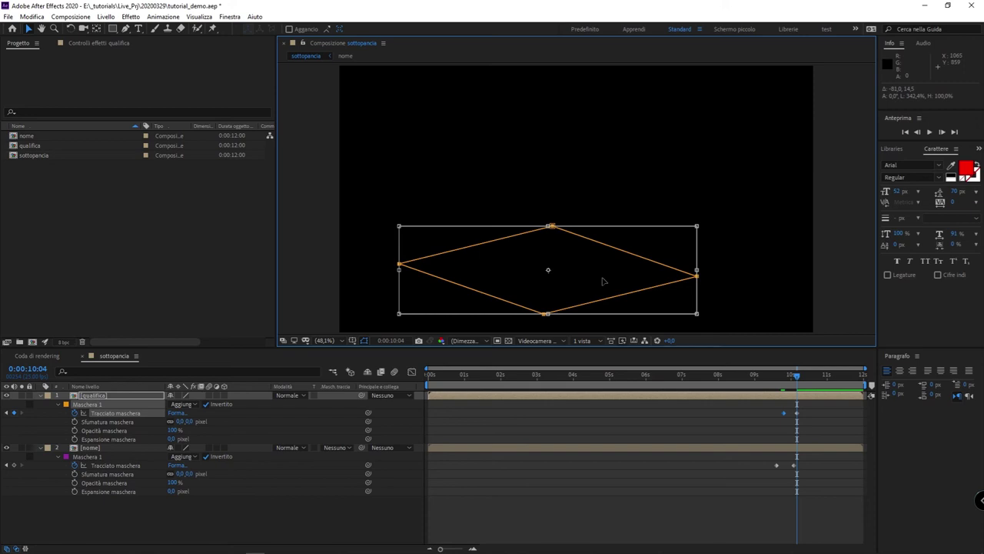
key("space")
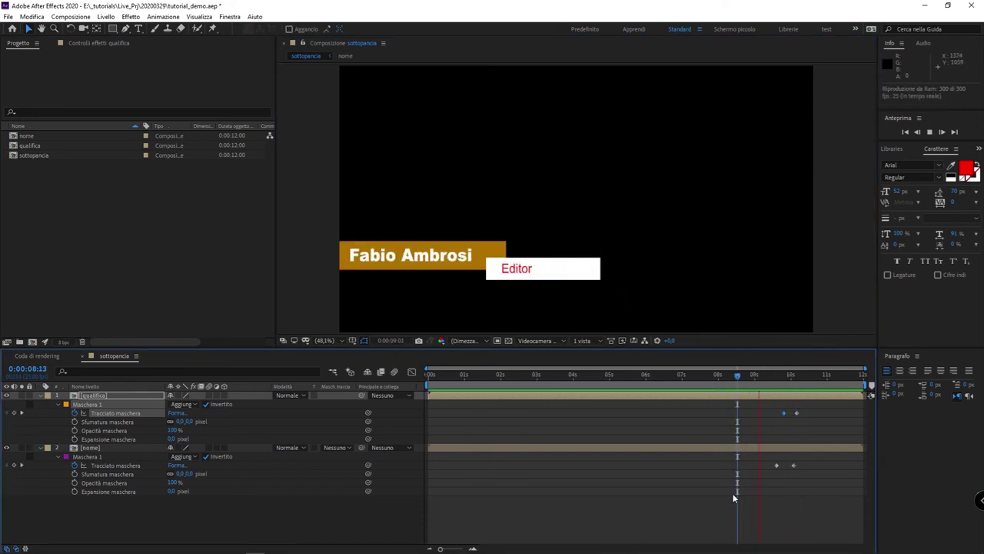
- Review the Editor mask animation around 10:00, toggling the mask outline's visibility in the viewer
left_click(787, 383)
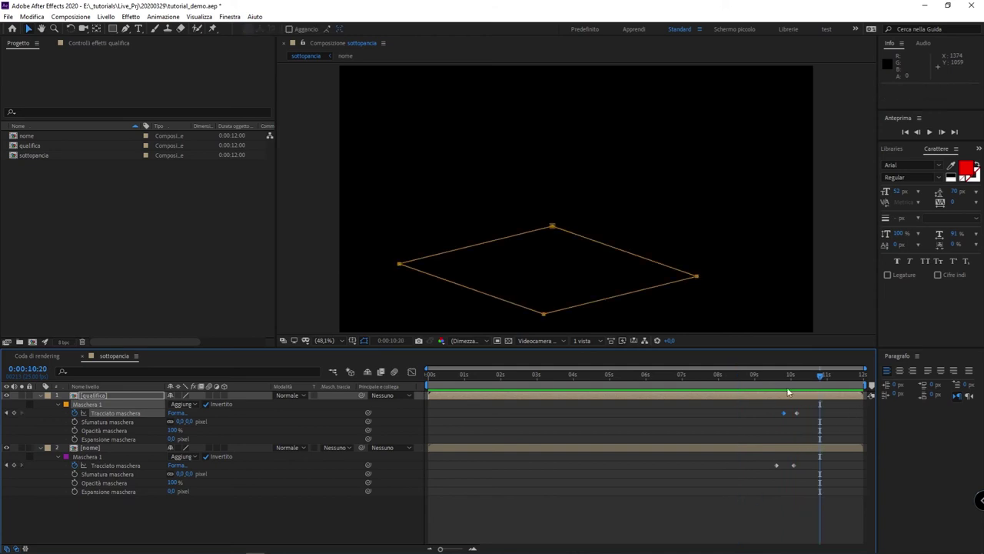
left_click_drag(787, 382, 794, 391)
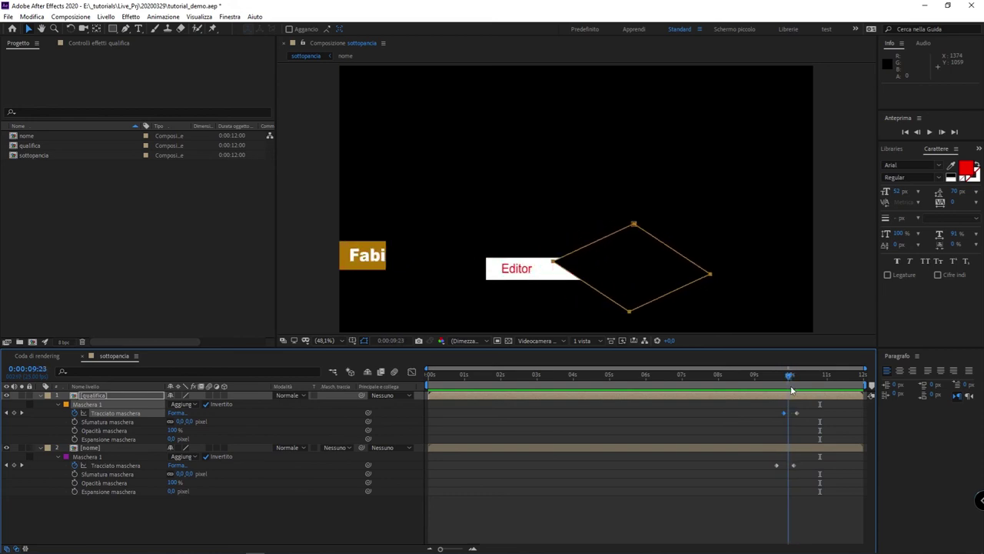
left_click_drag(793, 391, 791, 391)
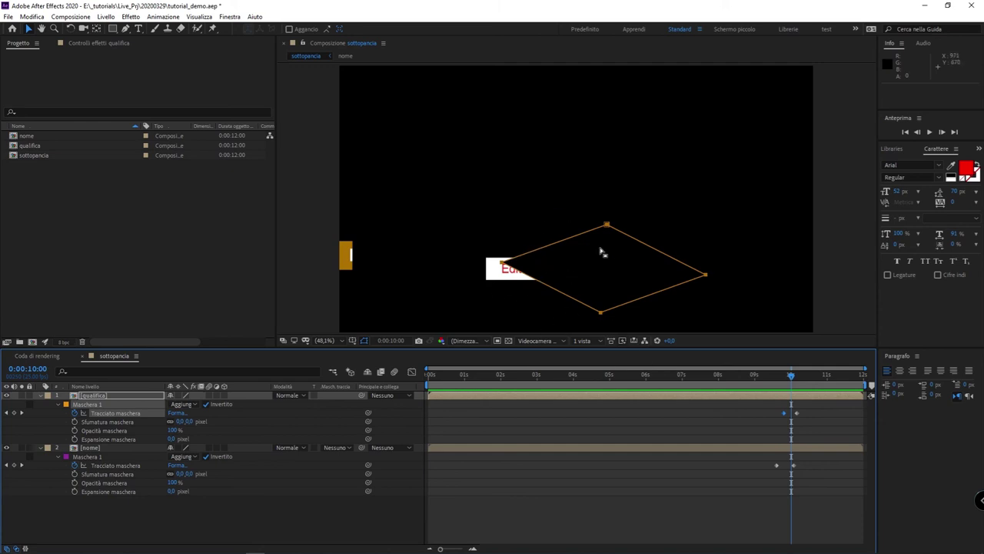
left_click(364, 340)
left_click(364, 341)
left_click(364, 341)
left_click(366, 340)
left_click(366, 341)
left_click(366, 340)
left_click(366, 341)
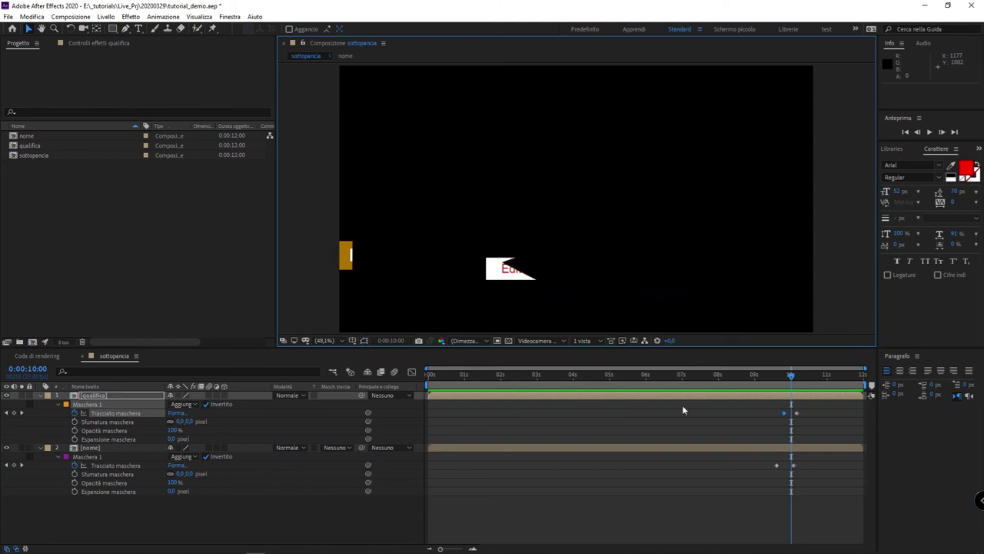
left_click_drag(796, 373, 791, 387)
- Shift the Editor mask path keyframes earlier to about 9:16–9:23 and preview the lower third
left_click_drag(779, 388, 778, 413)
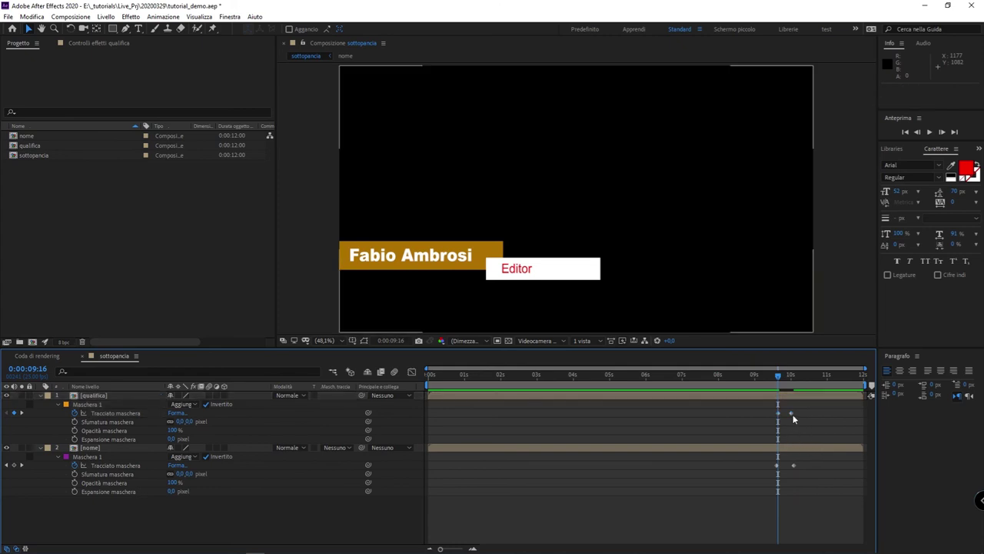
left_click(790, 414)
left_click_drag(768, 377, 771, 377)
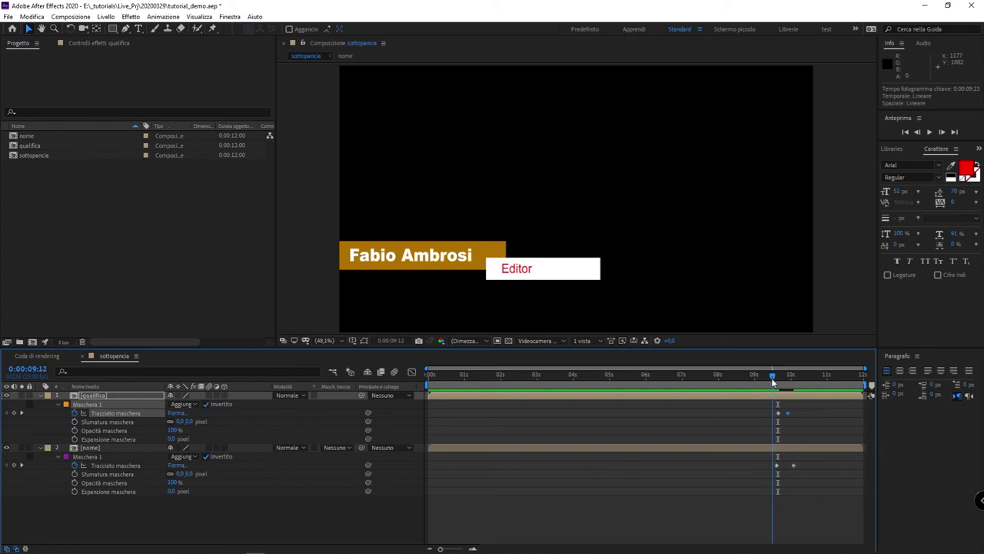
key("space")
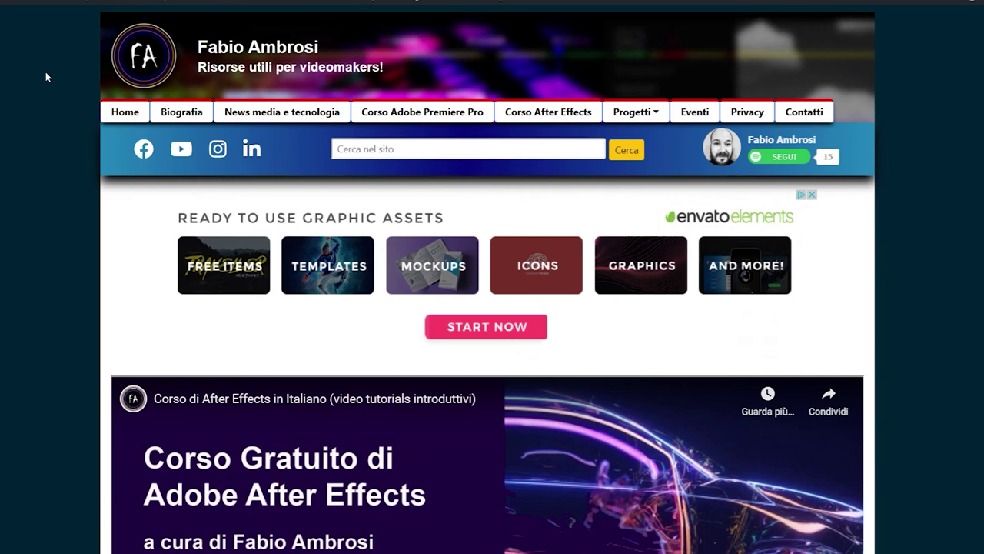
- Scroll to the 'Corso Adobe After Effects: modulo Base' list and highlight the first twenty lesson titles
scroll(46, 76, "down", 3)
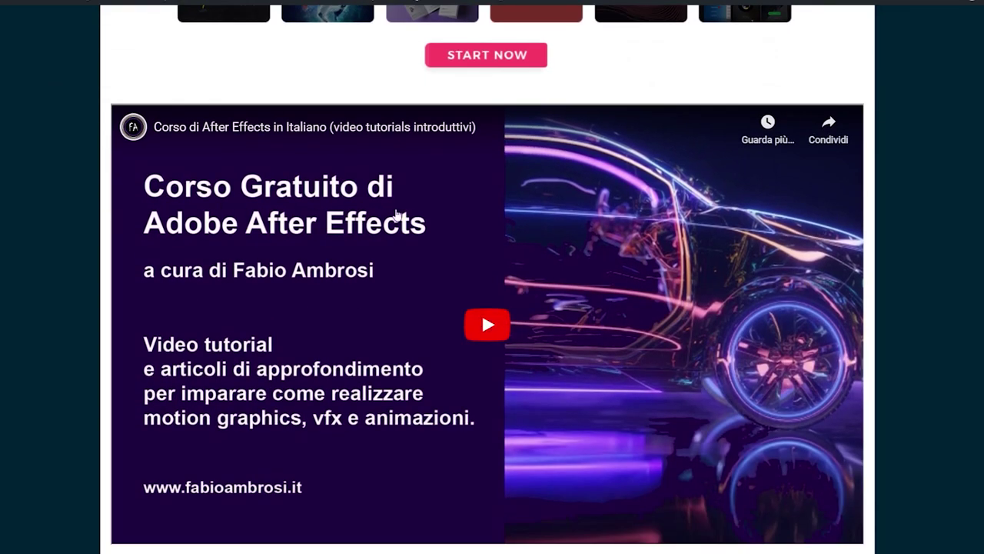
scroll(315, 179, "down", 5)
scroll(331, 196, "down", 5)
scroll(347, 213, "down", 5)
scroll(352, 177, "down", 5)
scroll(352, 177, "down", 5)
scroll(352, 184, "down", 5)
scroll(351, 200, "down", 5)
scroll(350, 211, "down", 3)
scroll(350, 212, "down", 2)
scroll(407, 218, "up", 1)
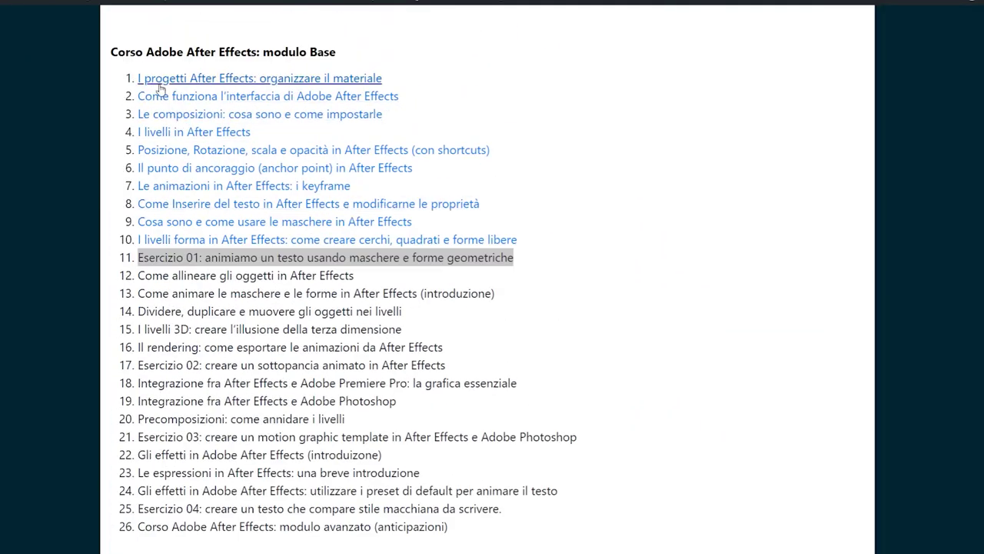
mouse_move(143, 80)
left_mouse_down()
mouse_move(477, 417)
mouse_move(482, 475)
left_mouse_up()
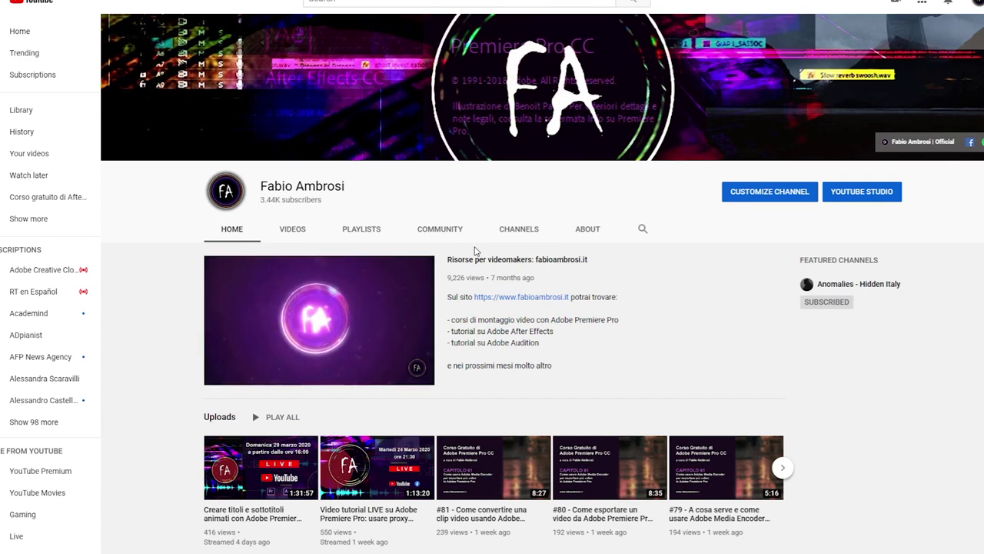
- Browse the channel's VIDEOS grid, then scroll through its PLAYLISTS list
left_click(292, 228)
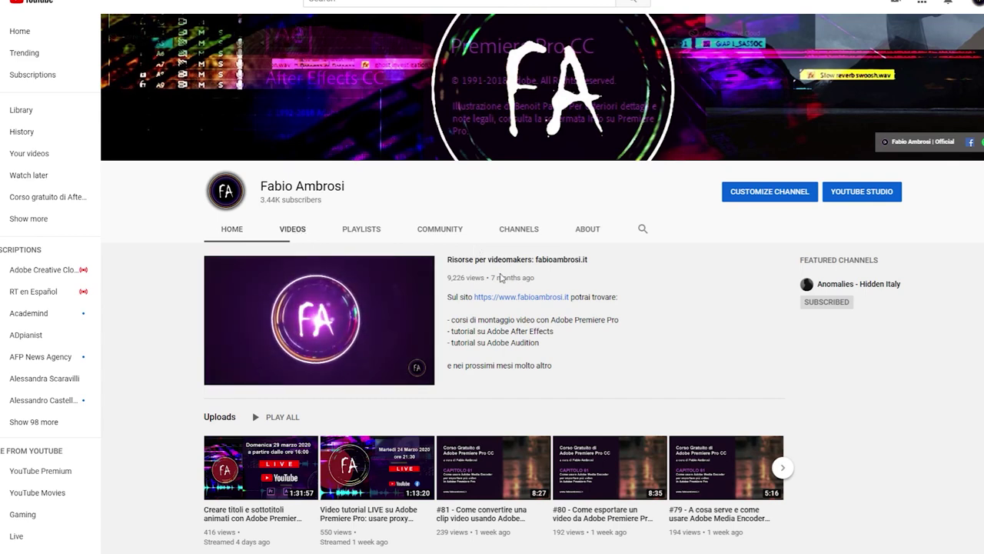
scroll(501, 278, "down", 5)
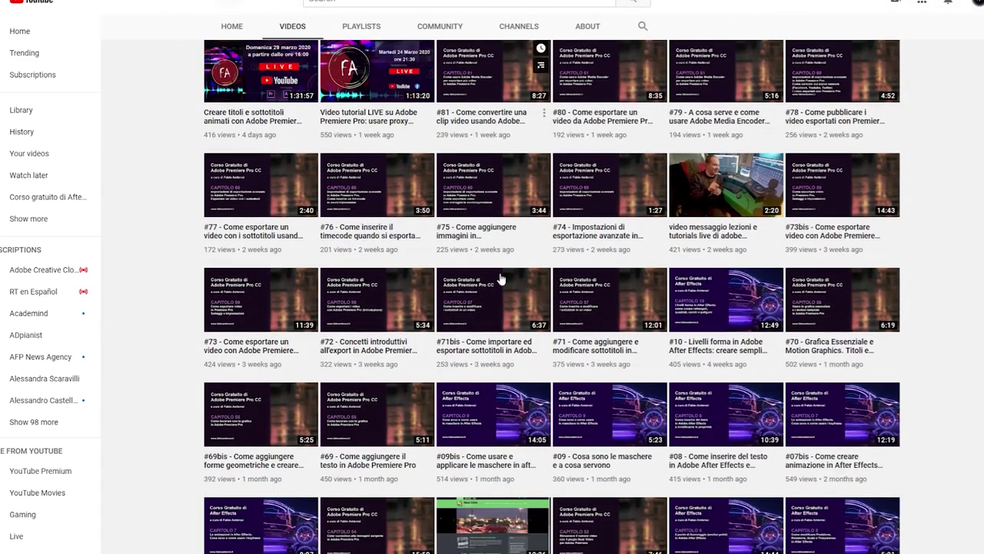
scroll(501, 278, "up", 5)
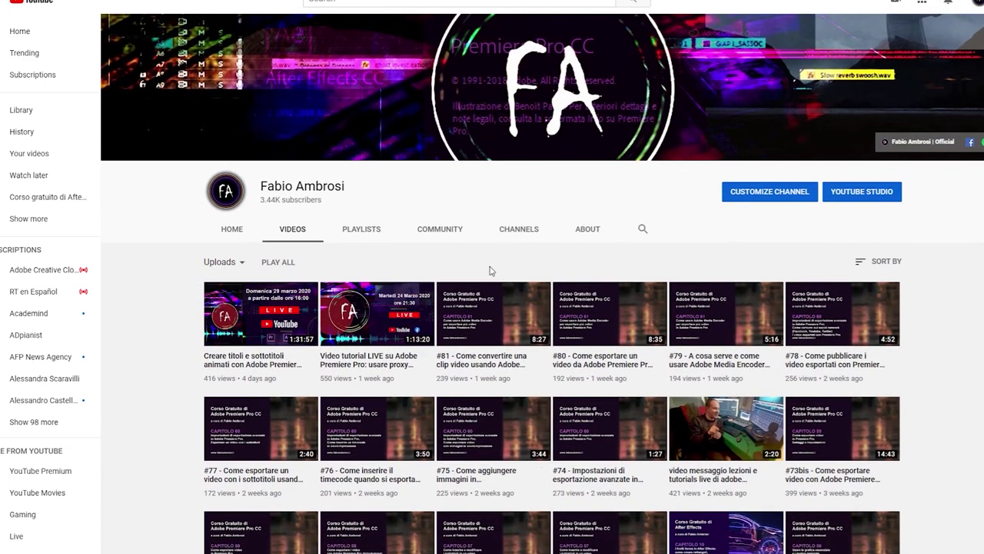
left_click(365, 232)
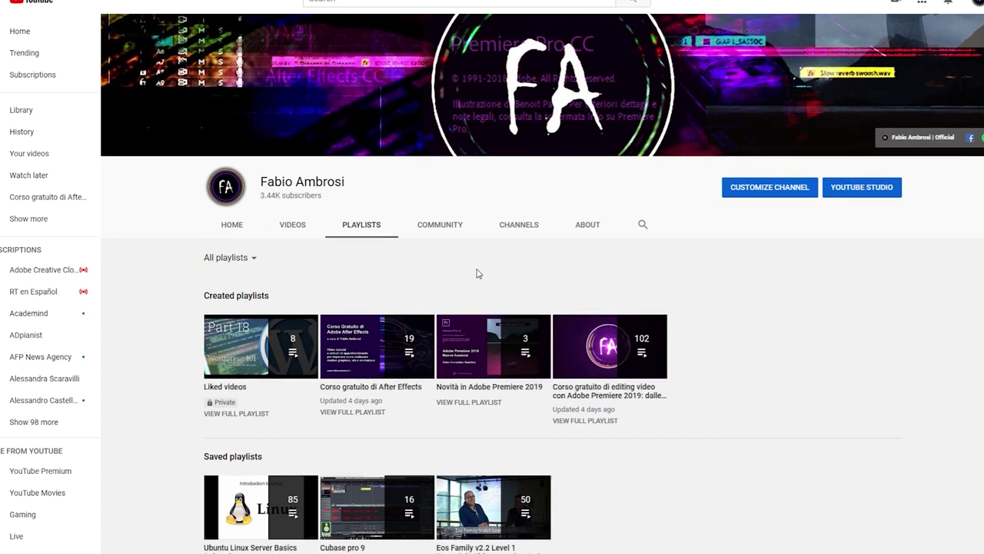
scroll(474, 272, "down", 2)
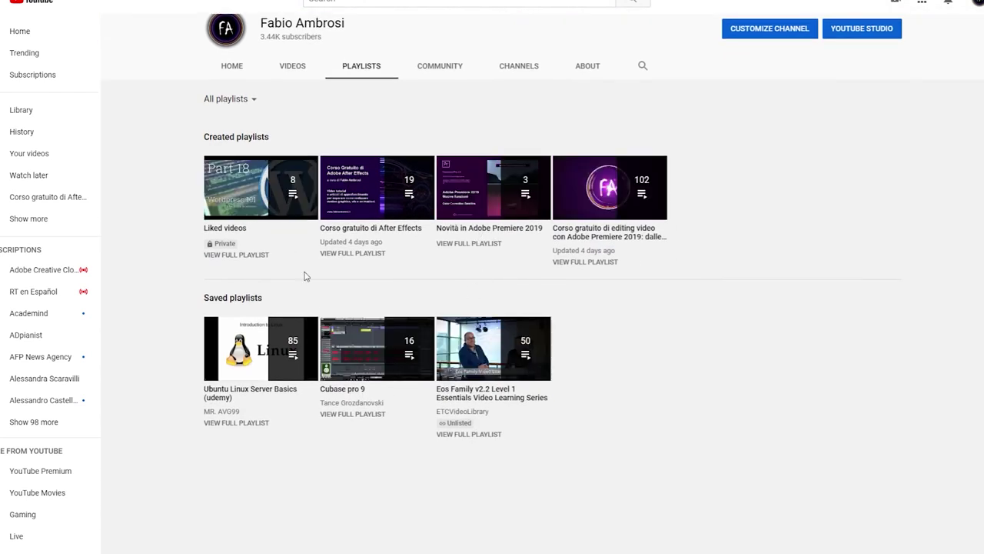
scroll(624, 247, "up", 2)
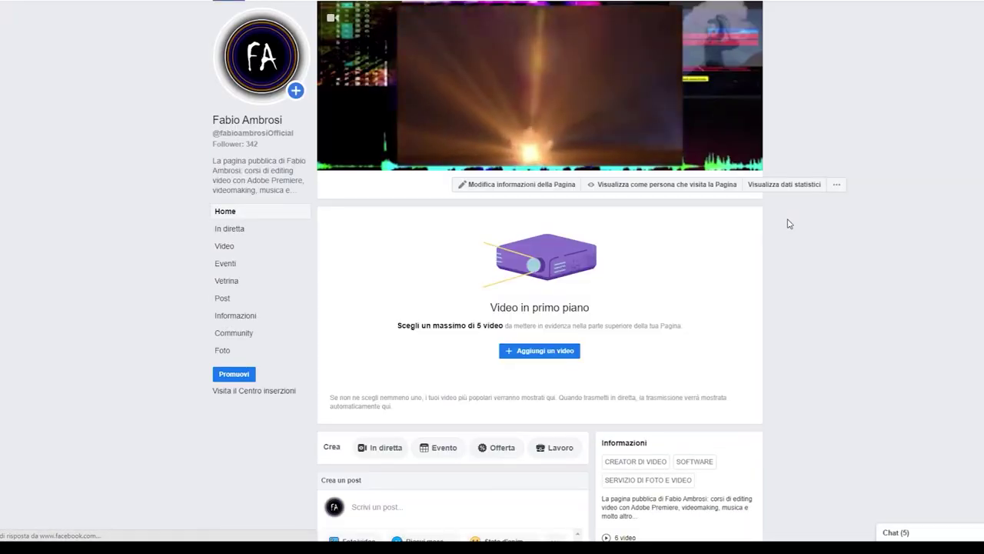
- Highlight the Facebook page name, then scroll the feed to the 28 marzo animated-titles live tutorial post
left_click_drag(285, 120, 161, 118)
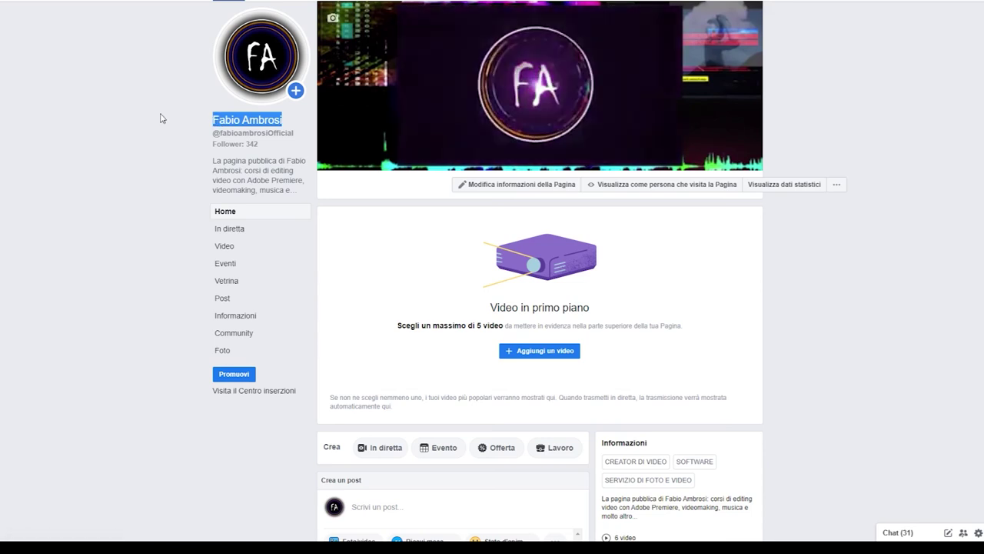
left_click(159, 117)
scroll(157, 117, "down", 5)
scroll(158, 117, "down", 5)
scroll(158, 117, "down", 5)
scroll(158, 116, "down", 3)
scroll(158, 117, "down", 3)
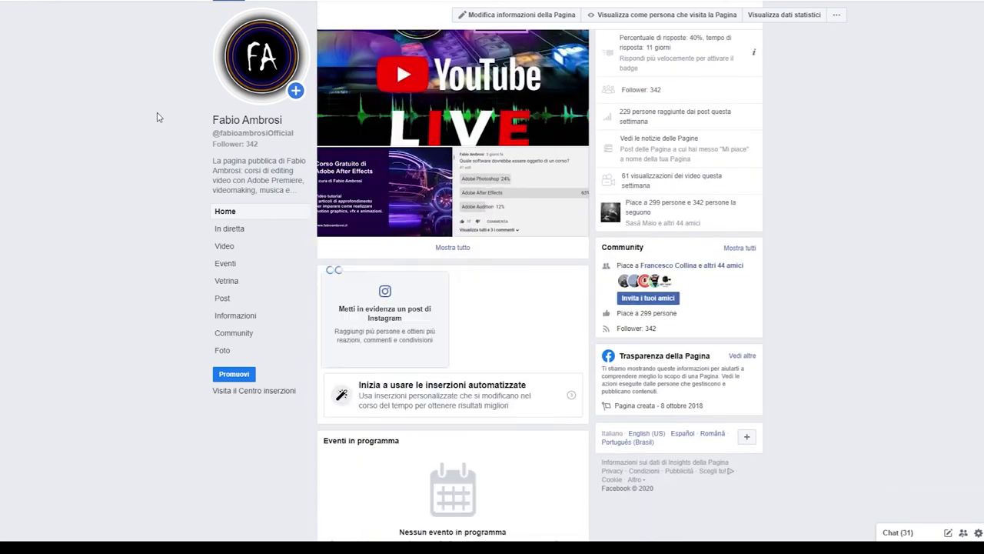
scroll(157, 117, "down", 2)
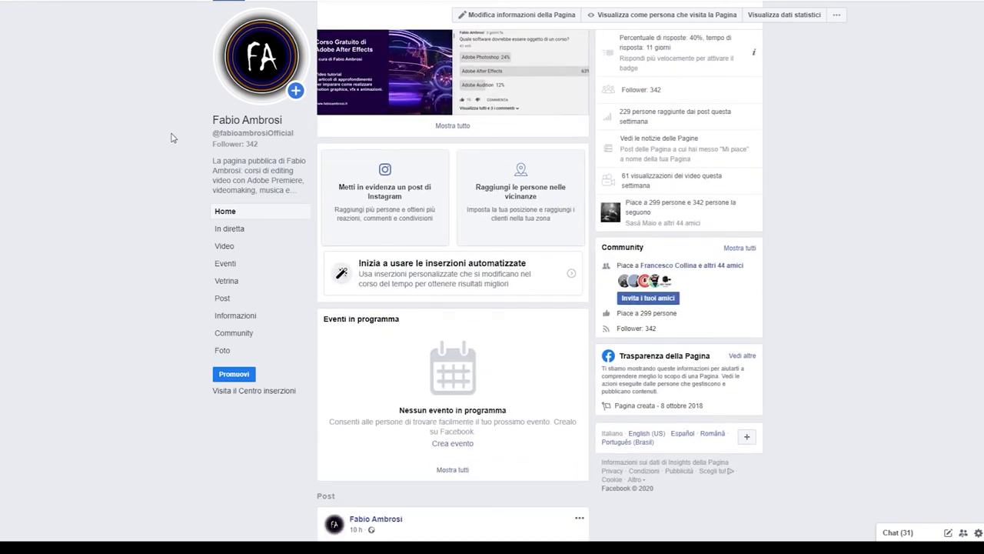
scroll(171, 135, "down", 3)
scroll(171, 135, "down", 2)
scroll(173, 139, "down", 4)
scroll(172, 137, "down", 3)
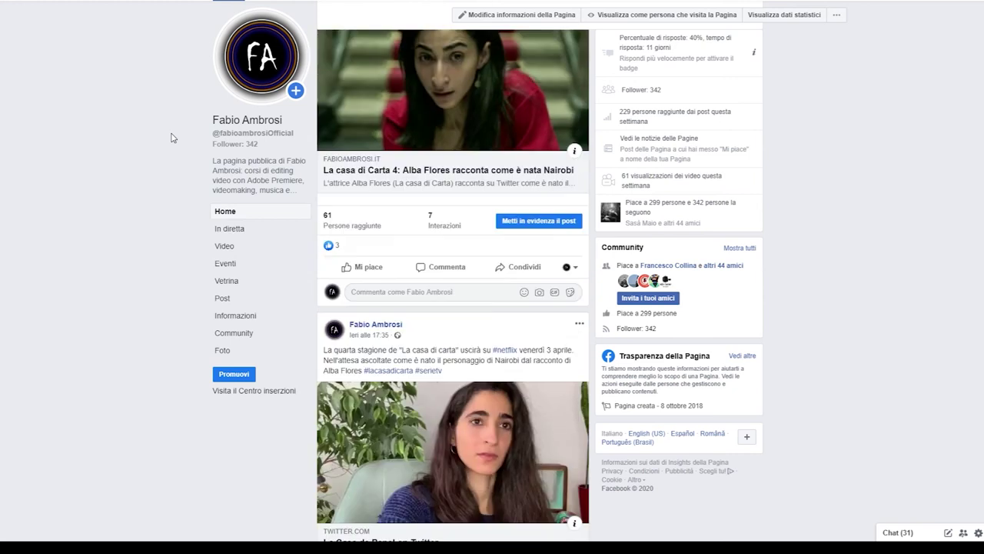
scroll(172, 138, "down", 3)
scroll(172, 138, "down", 2)
scroll(172, 137, "down", 3)
scroll(172, 138, "down", 1)
scroll(172, 138, "down", 3)
scroll(173, 138, "down", 1)
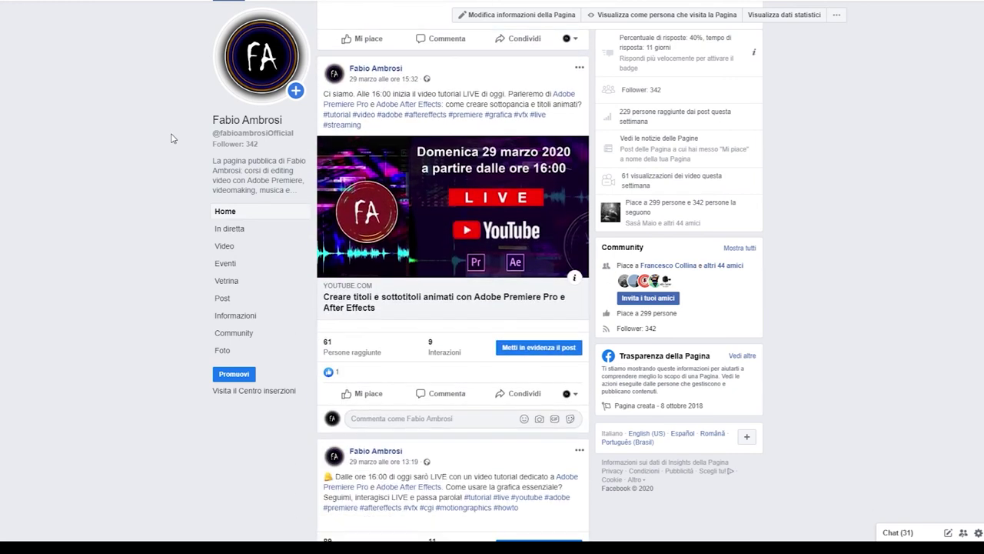
scroll(172, 138, "down", 1)
scroll(172, 137, "down", 4)
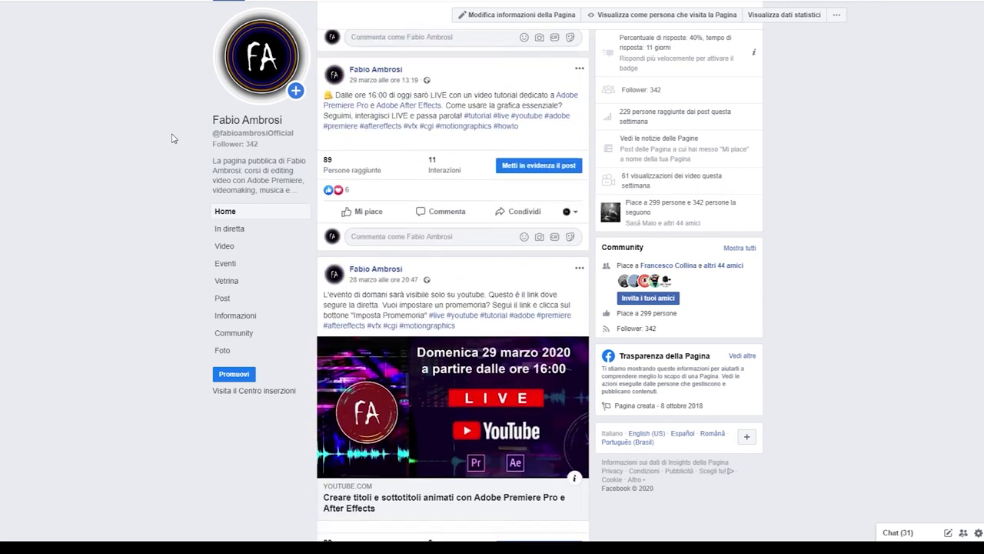
scroll(172, 137, "down", 1)
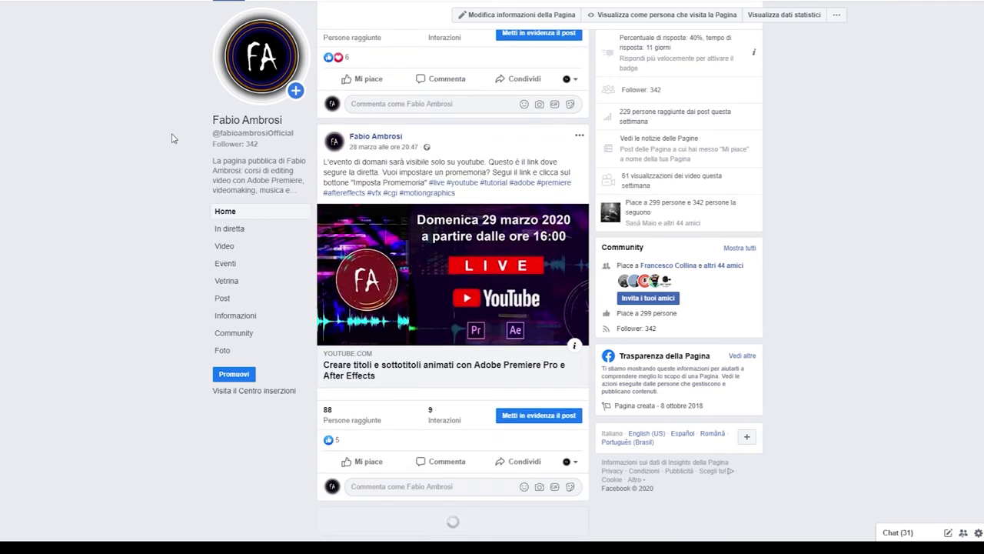